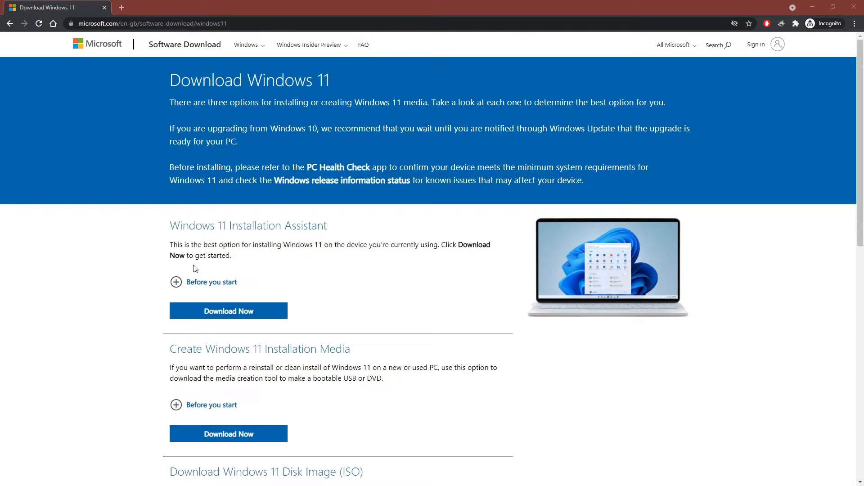
Step: Select Windows 11 as the disk image (ISO) to download
scroll(126, 276, "down", 3)
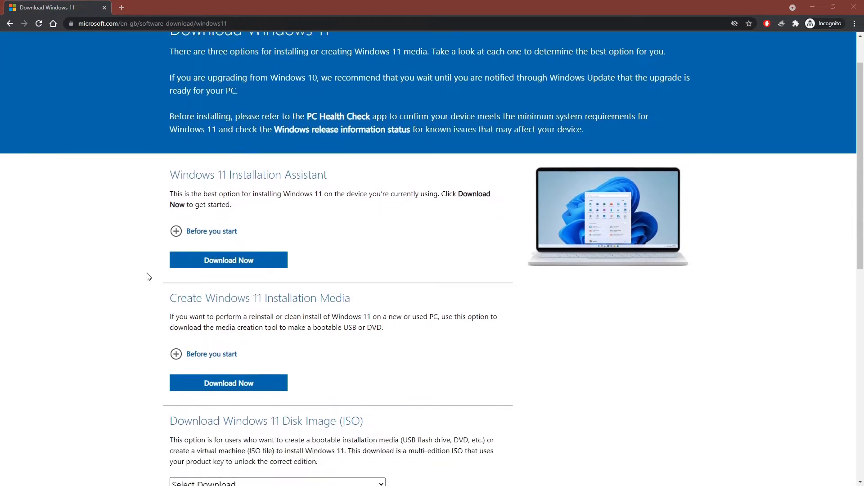
scroll(149, 276, "down", 2)
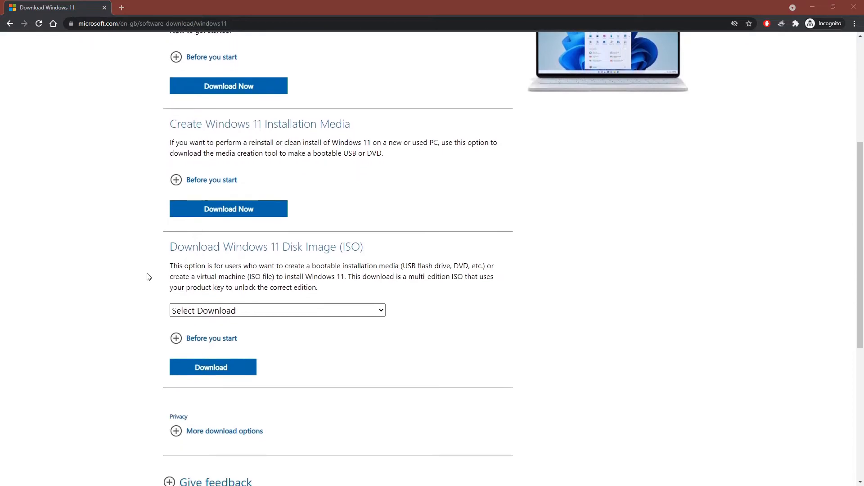
left_click(231, 312)
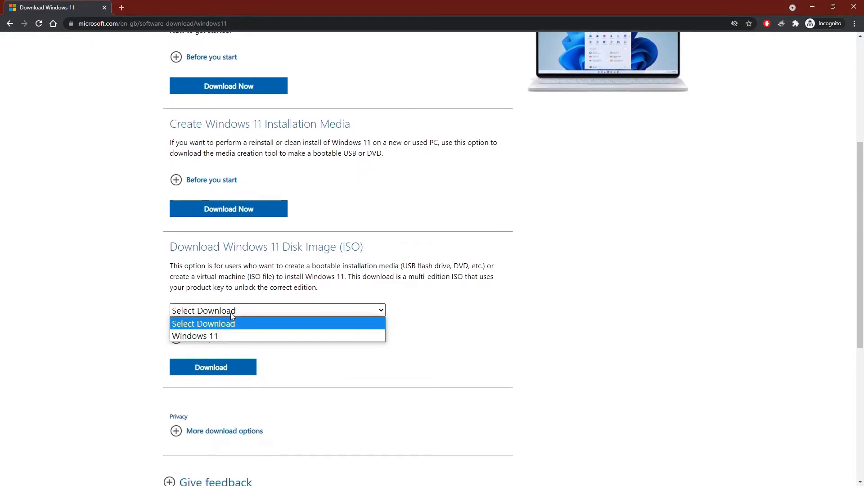
left_click(225, 336)
Step: Examine the "Before you start" requirements and installation instructions for the Windows 11 ISO
left_click(226, 339)
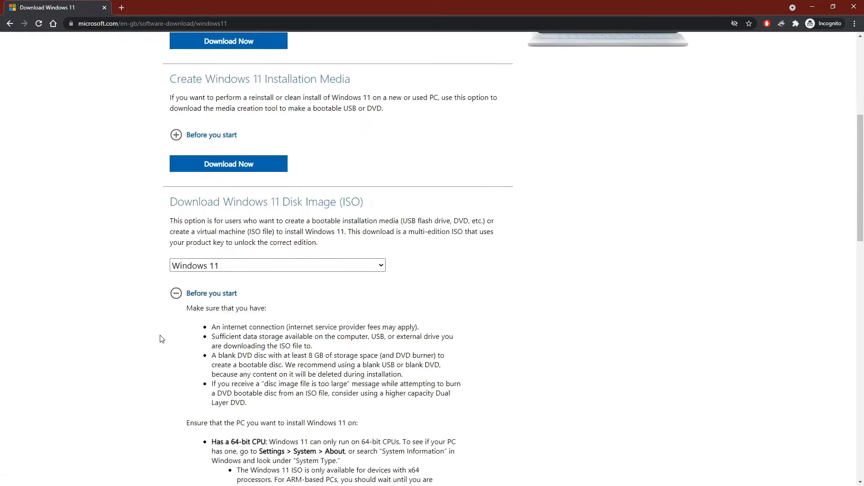
scroll(149, 322, "down", 7)
scroll(149, 321, "down", 10)
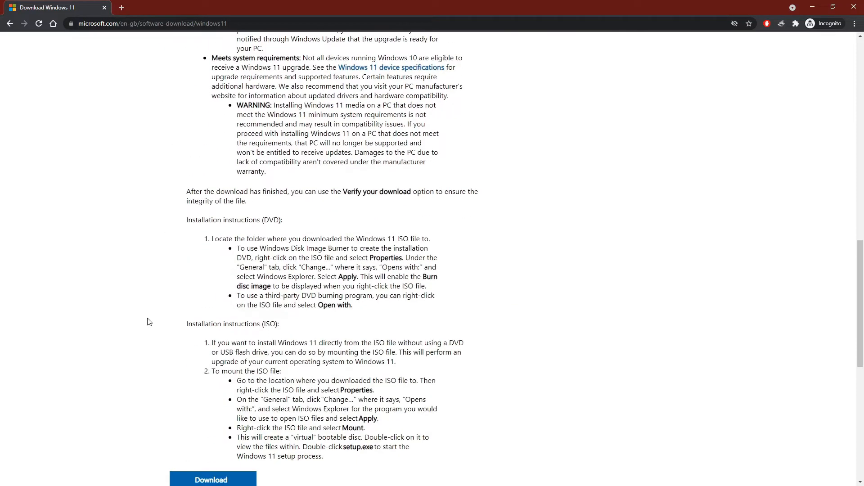
scroll(149, 322, "up", 17)
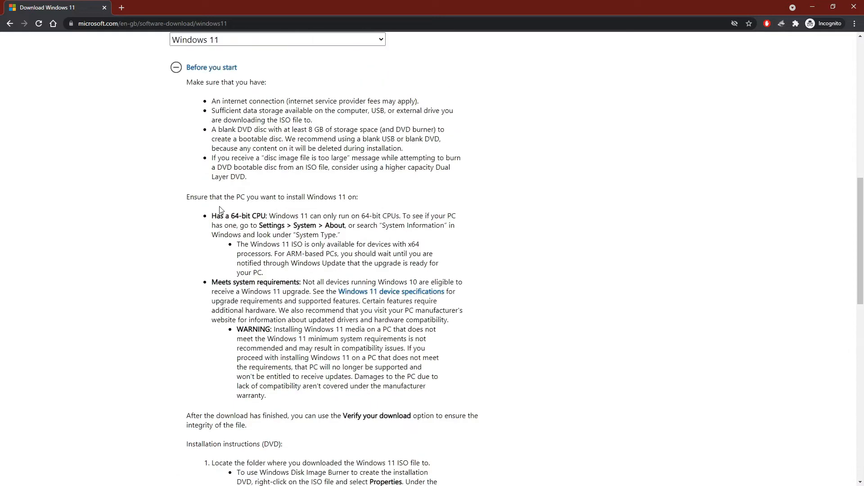
left_click(179, 203)
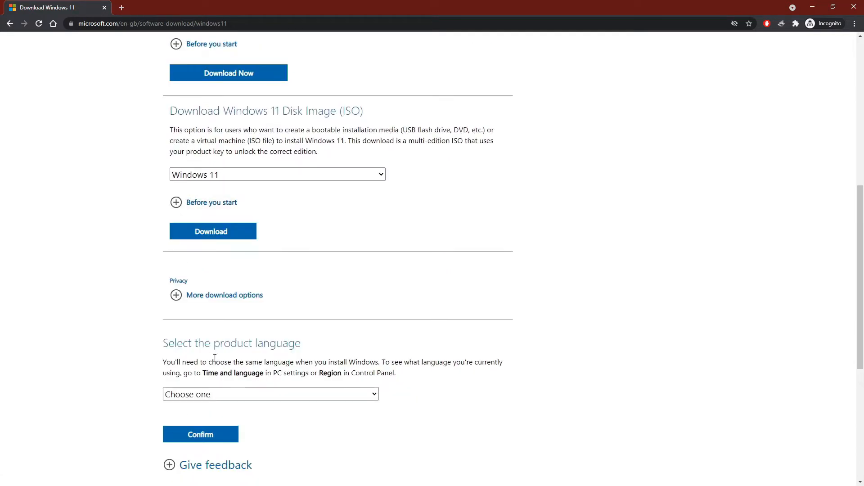
Step: Confirm English as the product language and download the 64-bit Windows 11 ISO
scroll(179, 221, "down", 2)
left_click(216, 304)
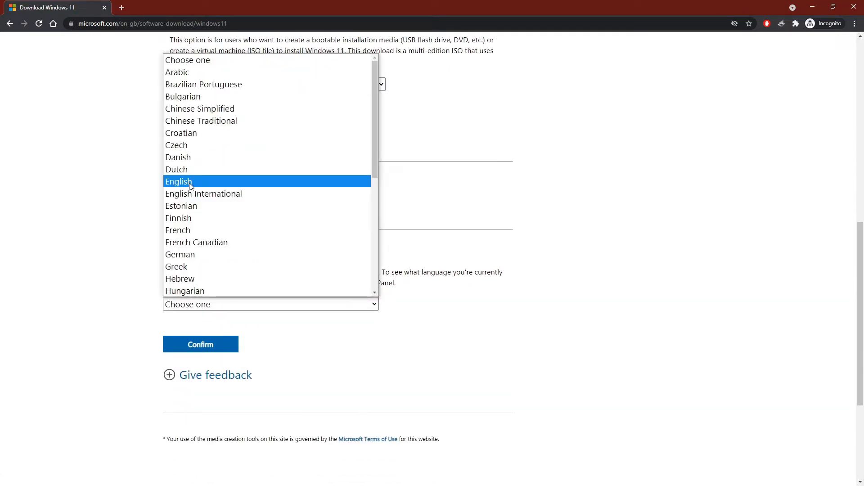
left_click(189, 183)
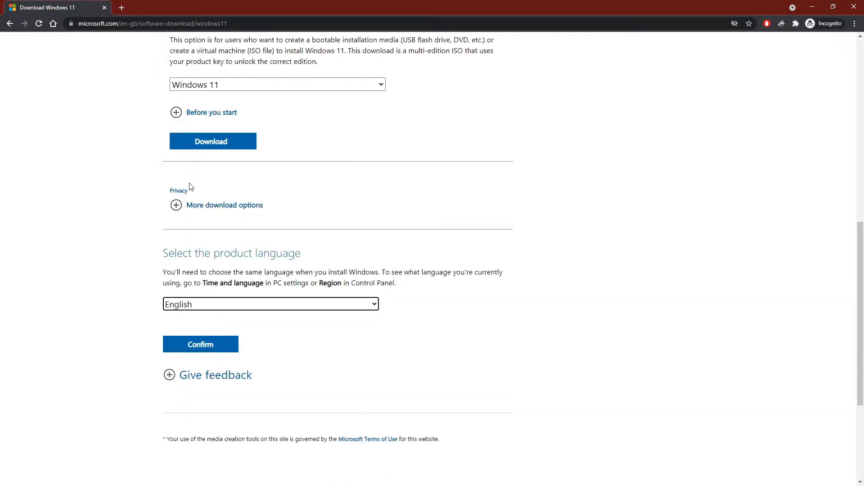
left_click(189, 347)
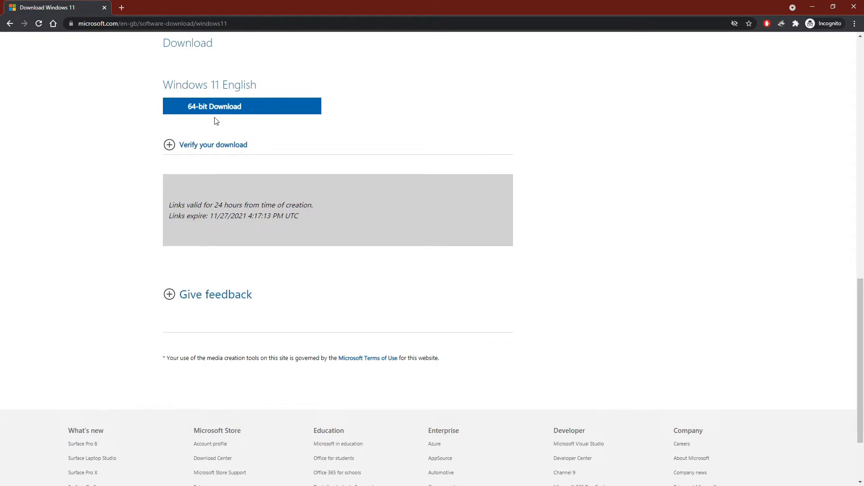
scroll(218, 112, "up", 1)
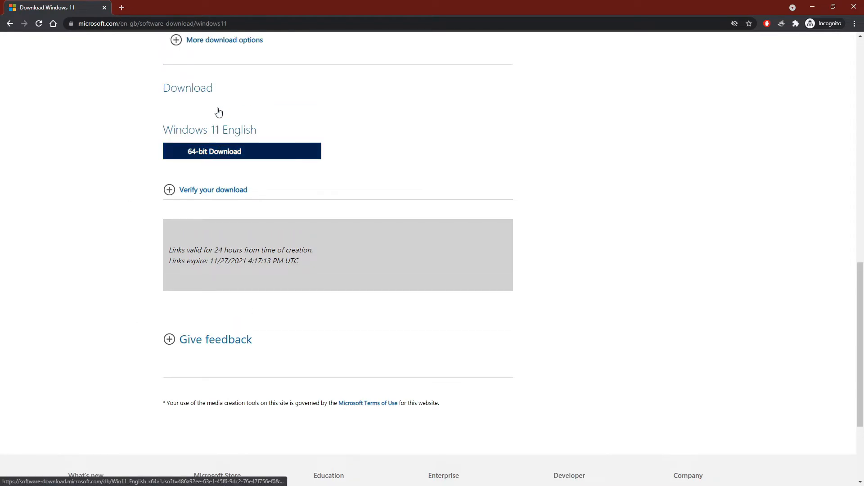
left_click(257, 157)
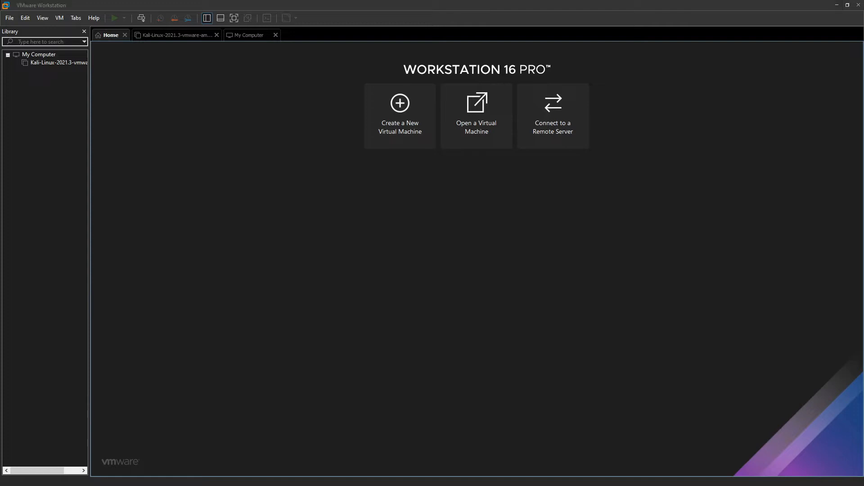
Step: In VMware Workstation, start a new typical virtual machine that installs from the disc image D:\Downloads\Win11_English_x64v1.iso
left_click(421, 116)
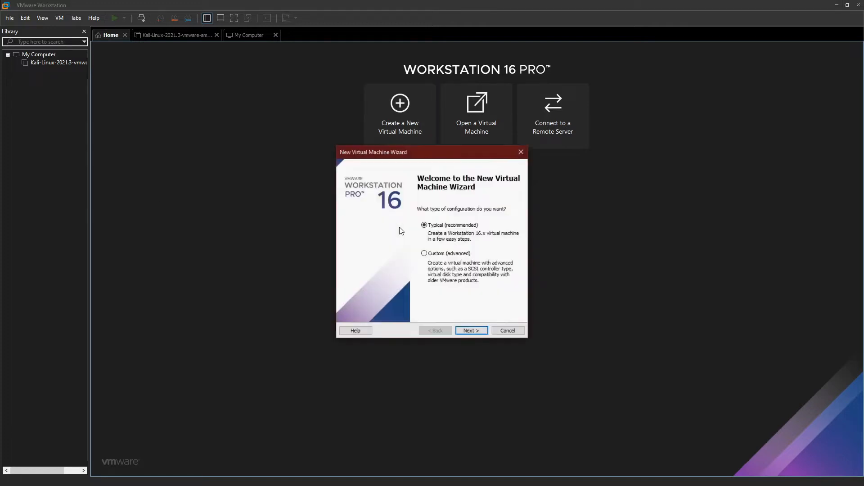
left_click(479, 331)
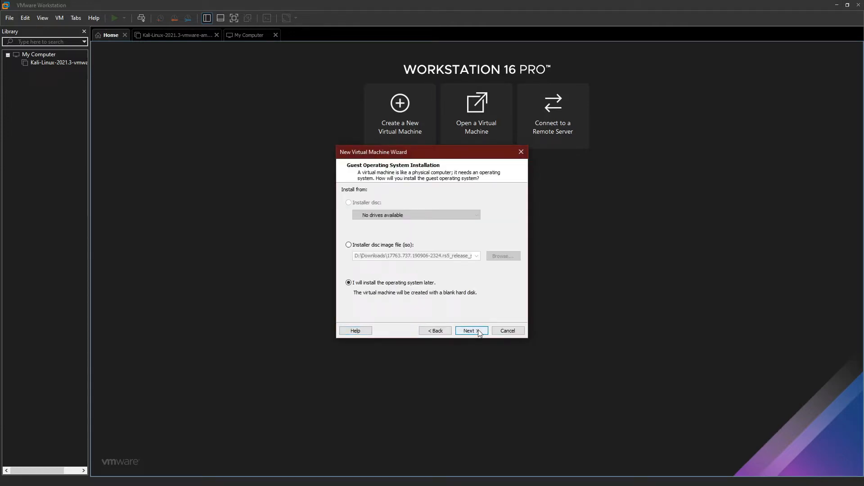
left_click(378, 245)
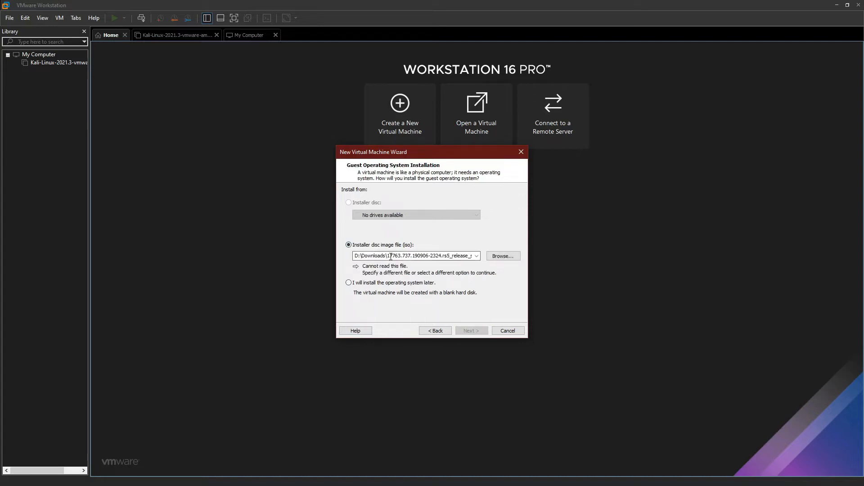
left_click_drag(465, 257, 389, 258)
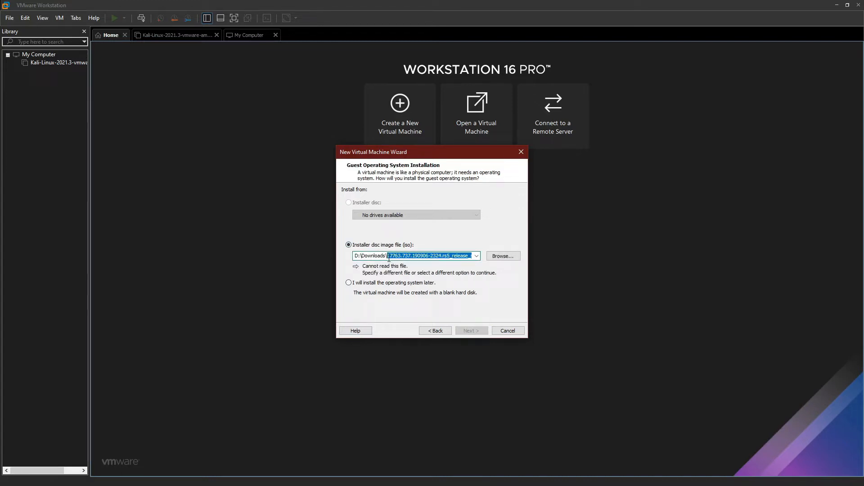
type("Win11_English_x64v1")
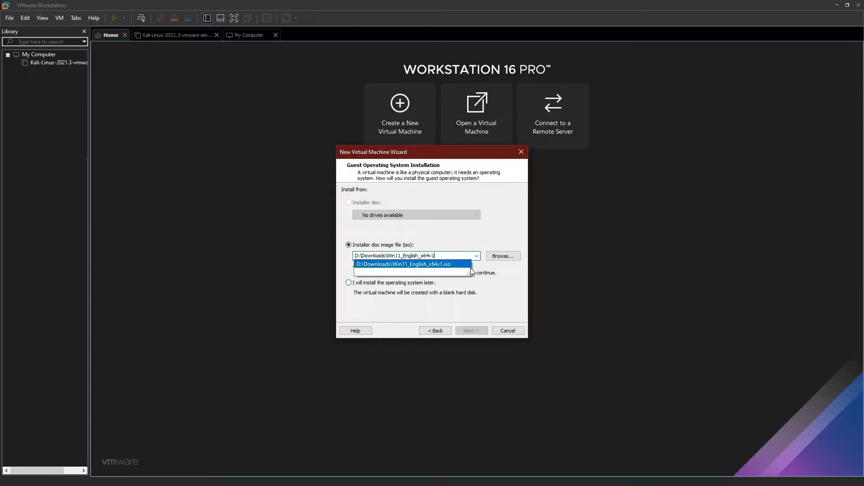
key("Return")
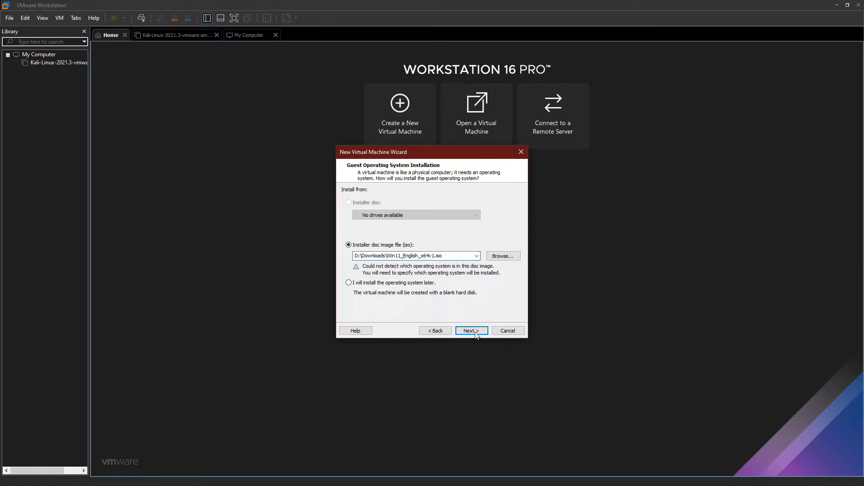
left_click(473, 332)
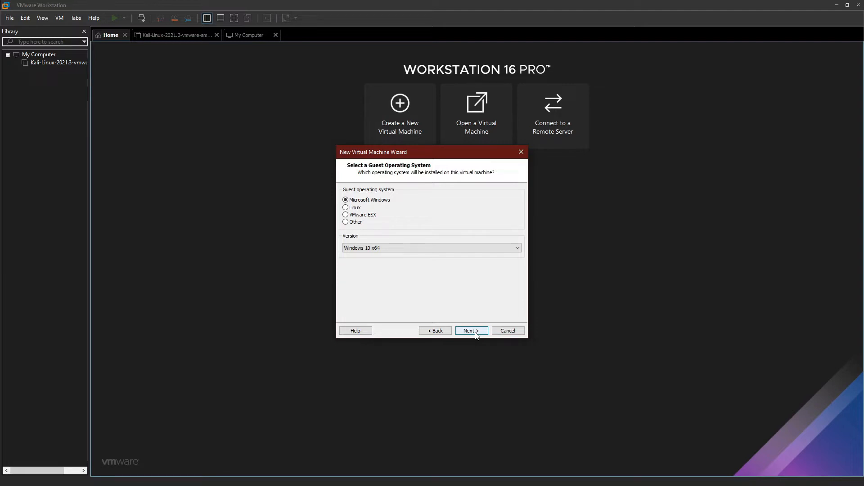
Step: Accept Microsoft Windows, version Windows 10 x64, as the guest system and name the virtual machine Windows 11 x64
left_click(472, 331)
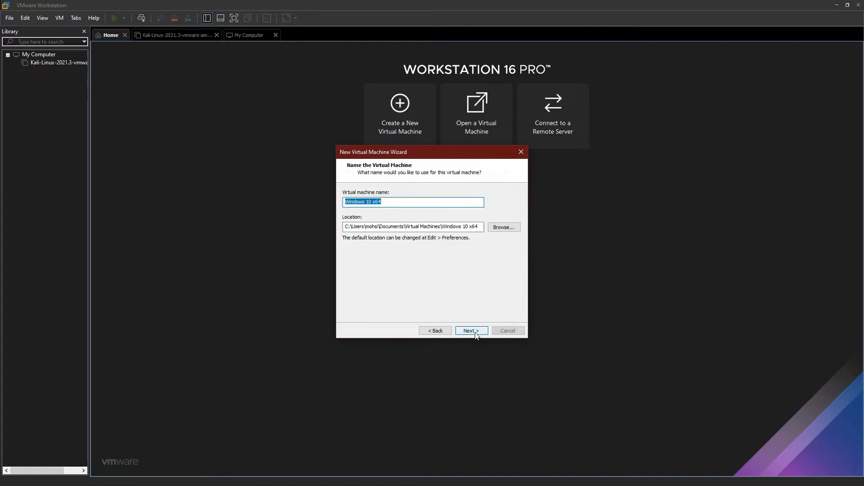
left_click(372, 201)
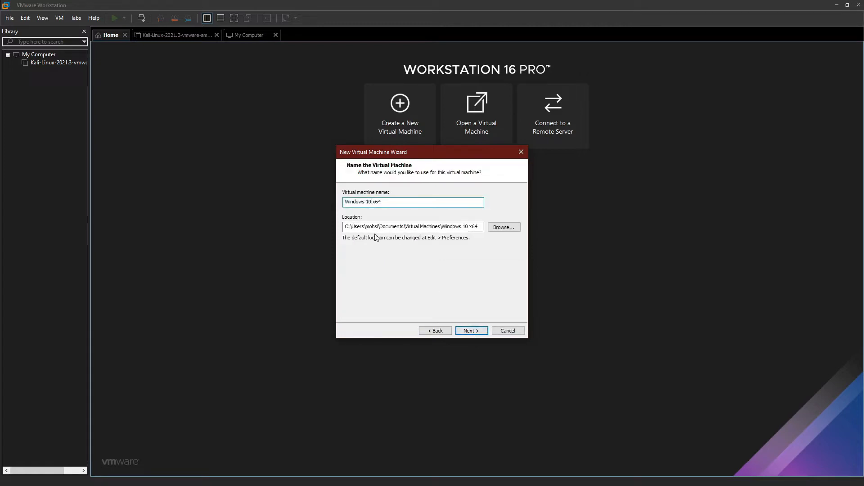
key("BackSpace")
type("1")
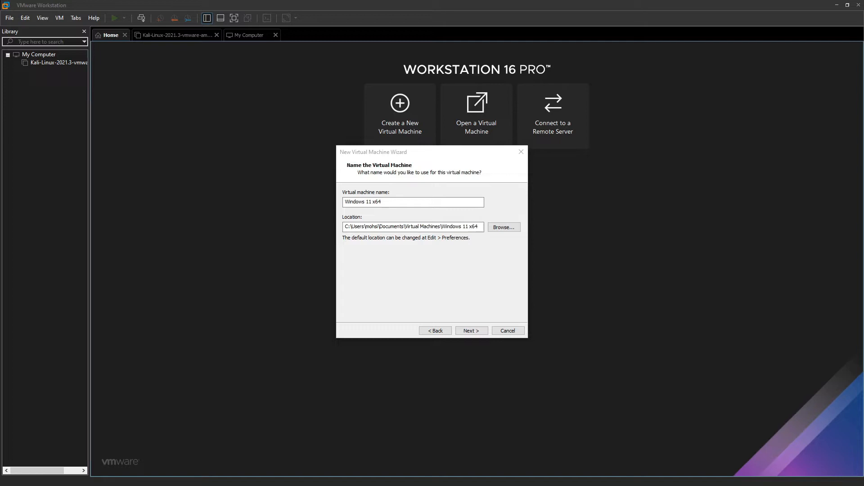
left_click(372, 203)
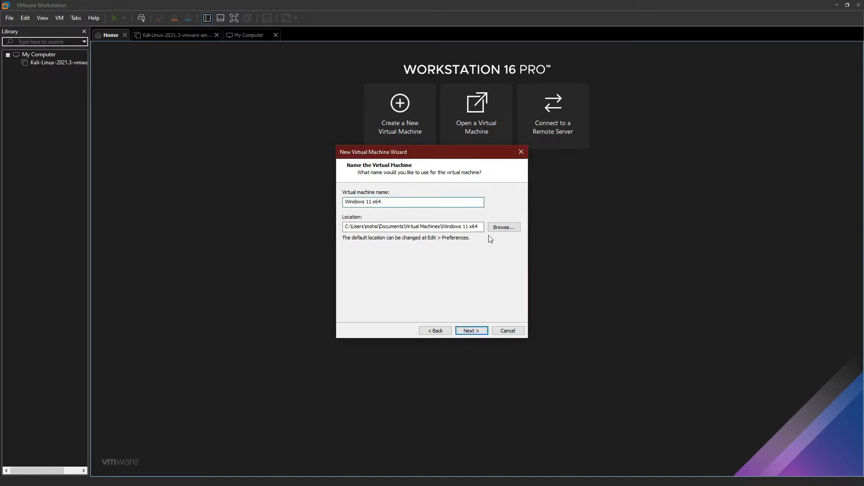
Step: Set the virtual machine's location to D:\VMware VMs\Windows 11 x64 and accept a 60 GB disk split into multiple files
left_click_drag(441, 227, 297, 228)
type("D:\\VMware VMs")
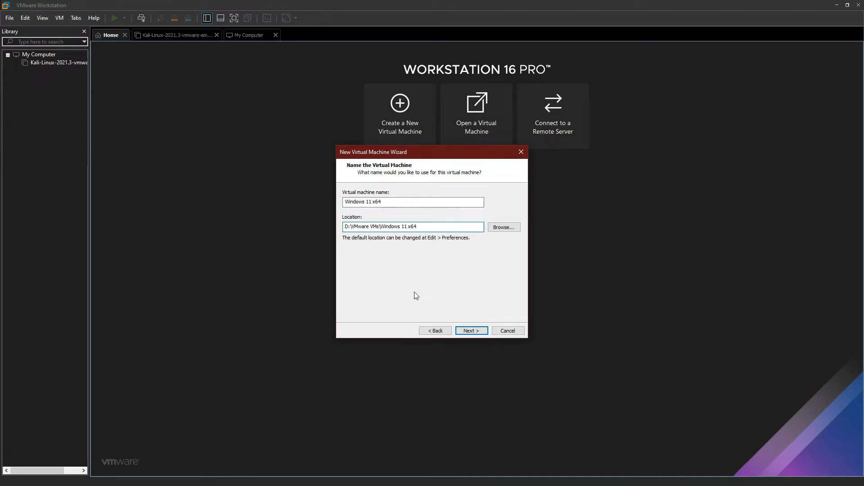
left_click(471, 332)
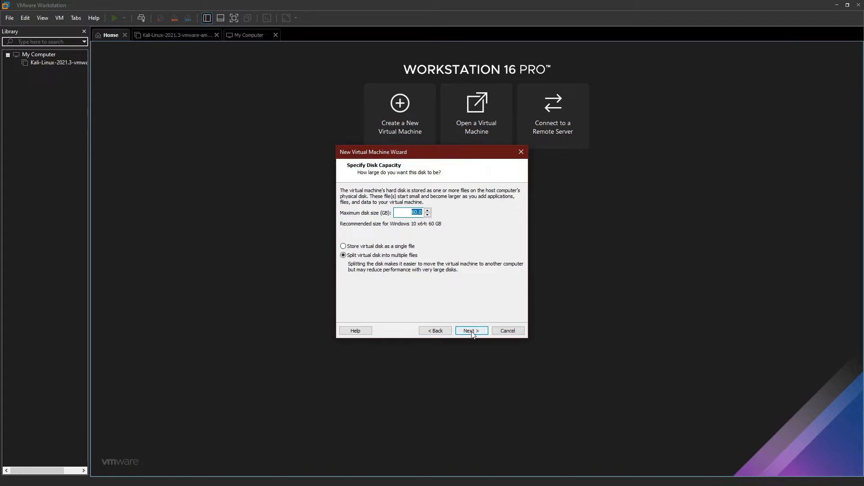
left_click(471, 331)
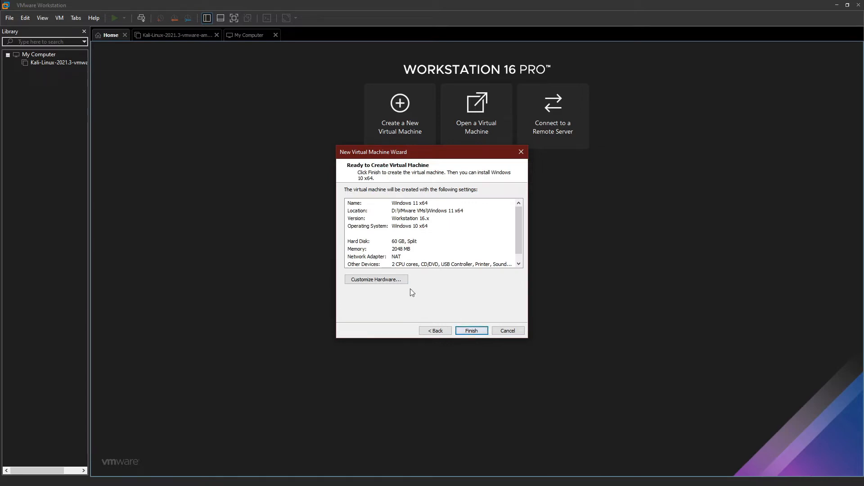
Step: Set the virtual machine's memory to 4096 MB and finish creating it
left_click(399, 286)
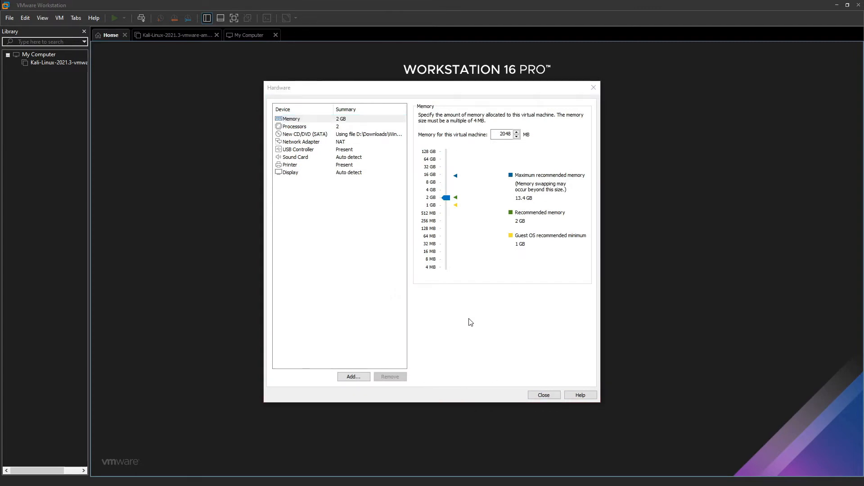
left_click_drag(447, 200, 446, 188)
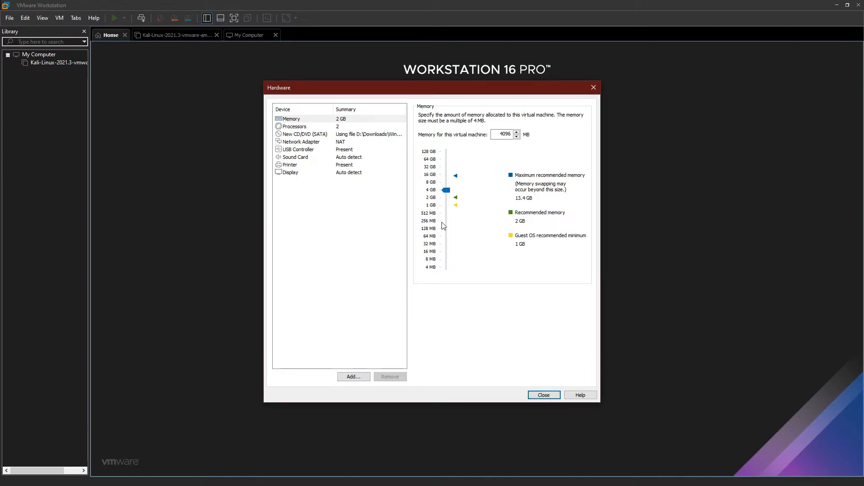
left_click(546, 395)
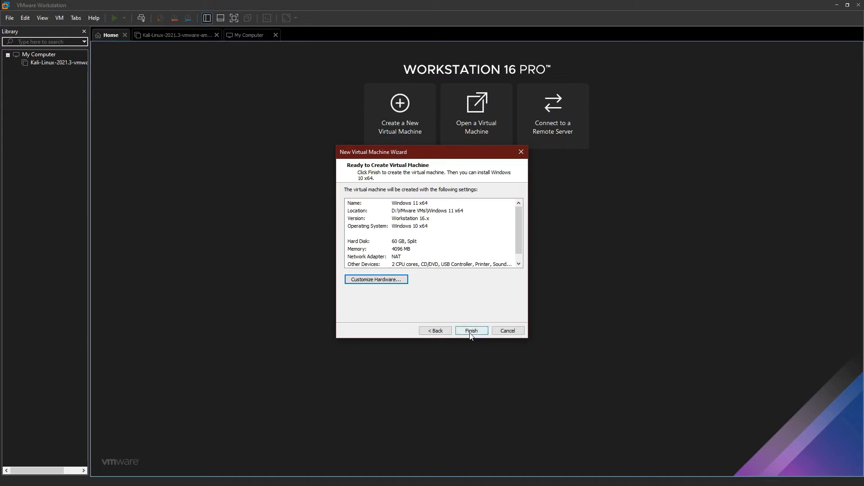
left_click(471, 331)
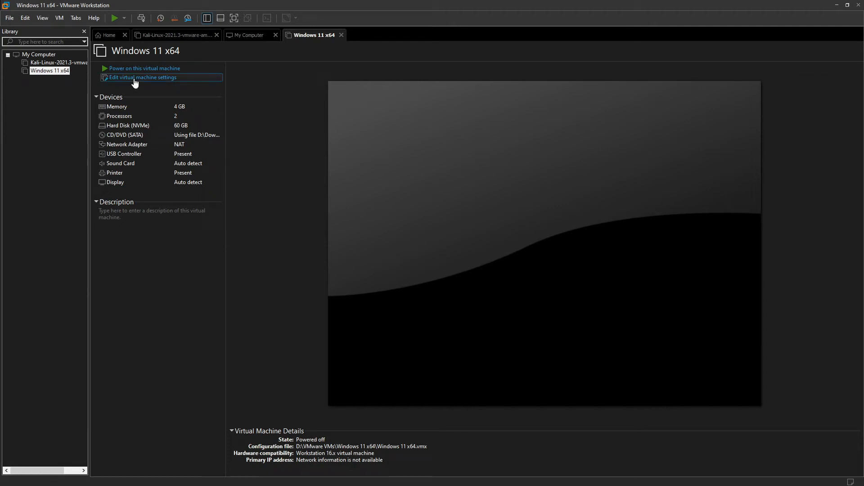
Step: Encrypt the Windows 11 x64 virtual machine in its access control settings, entering and confirming an encryption password
left_click(134, 79)
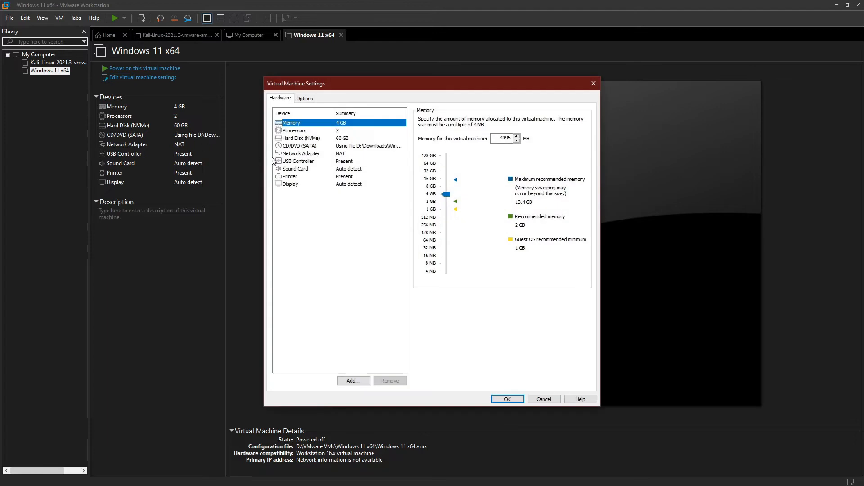
left_click(304, 98)
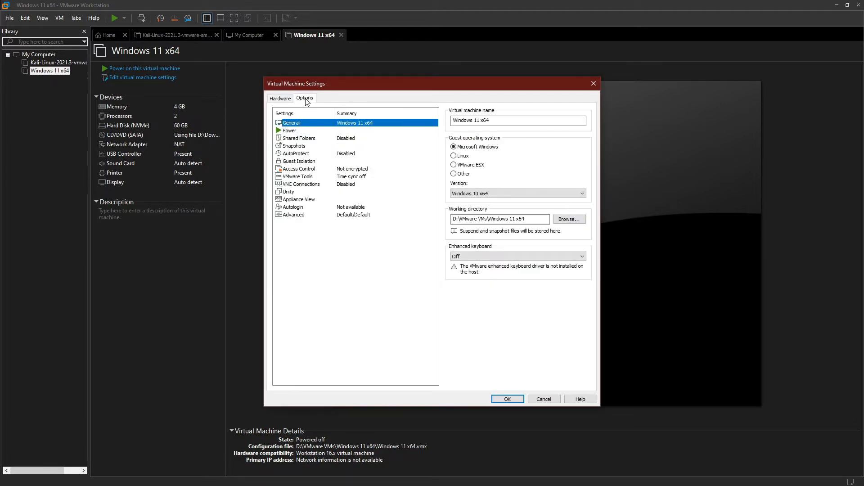
left_click(350, 172)
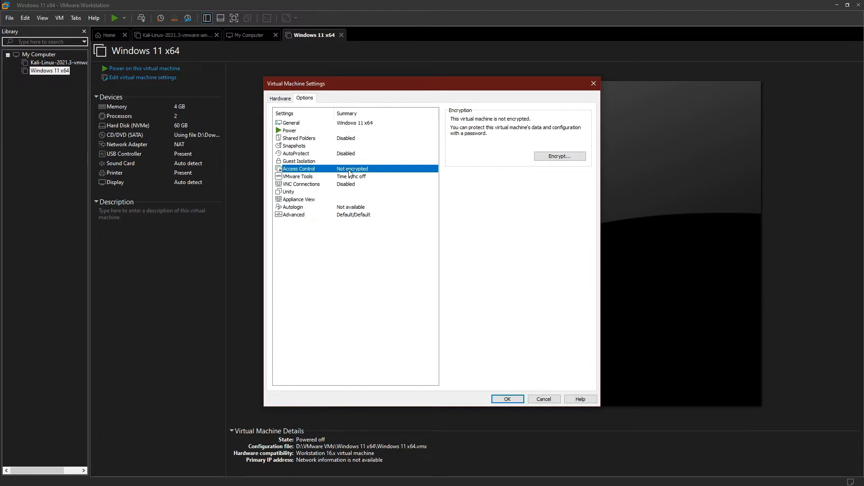
left_click(554, 156)
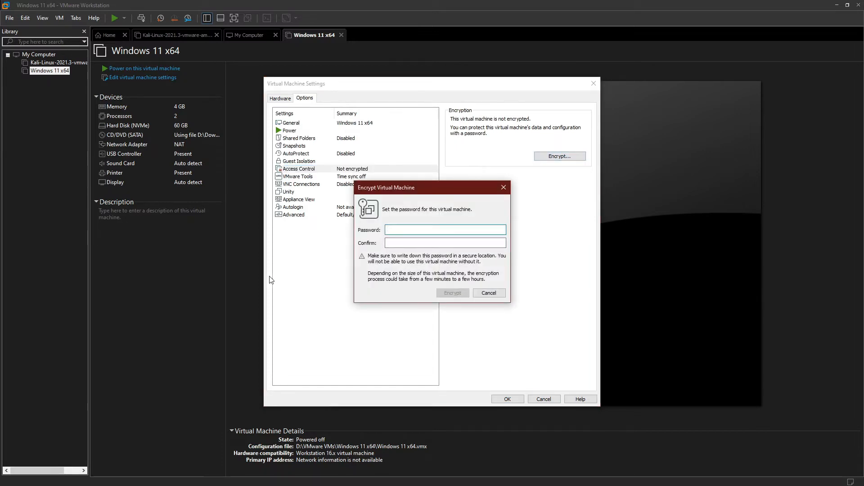
type("•••••")
key("Tab")
type("•••")
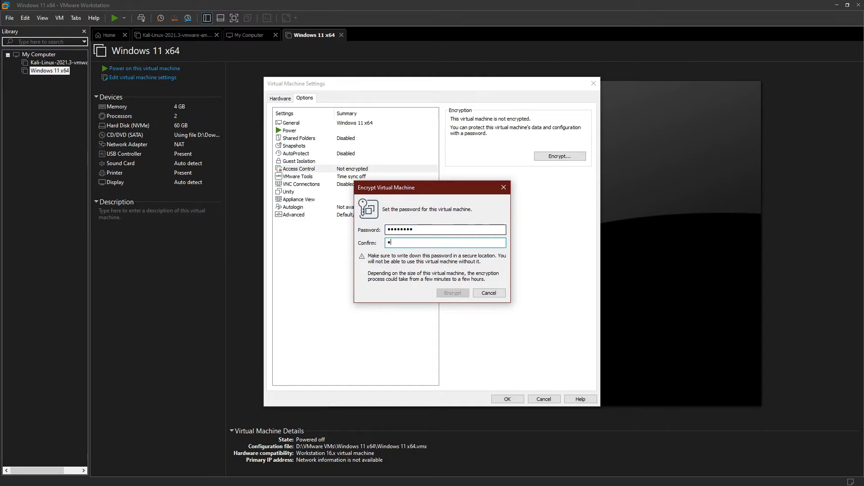
type("••••")
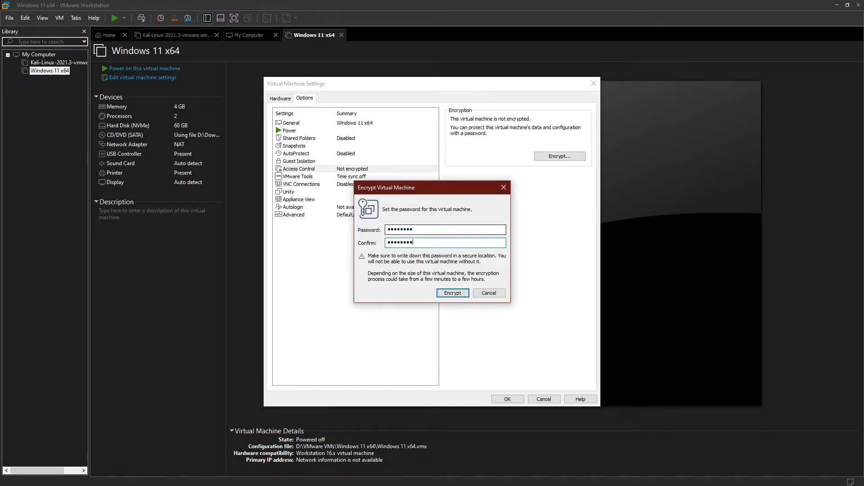
left_click(441, 293)
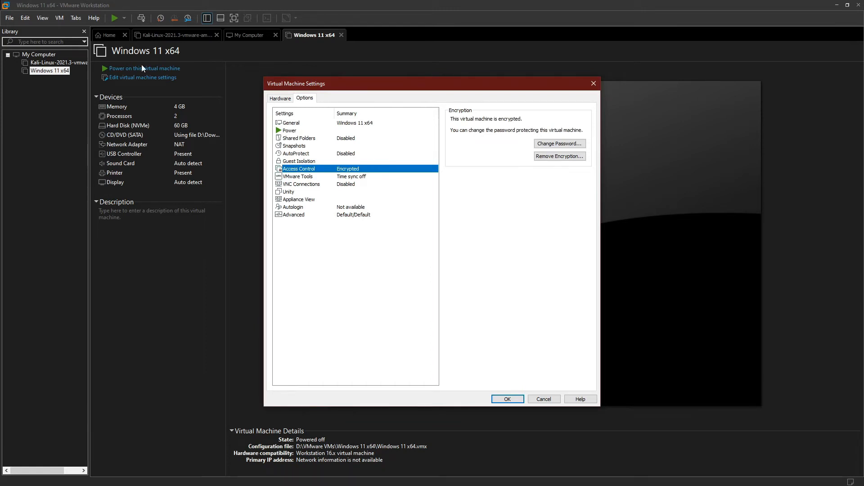
Step: Add a Trusted Platform Module to the virtual machine's hardware and save the settings
left_click(279, 100)
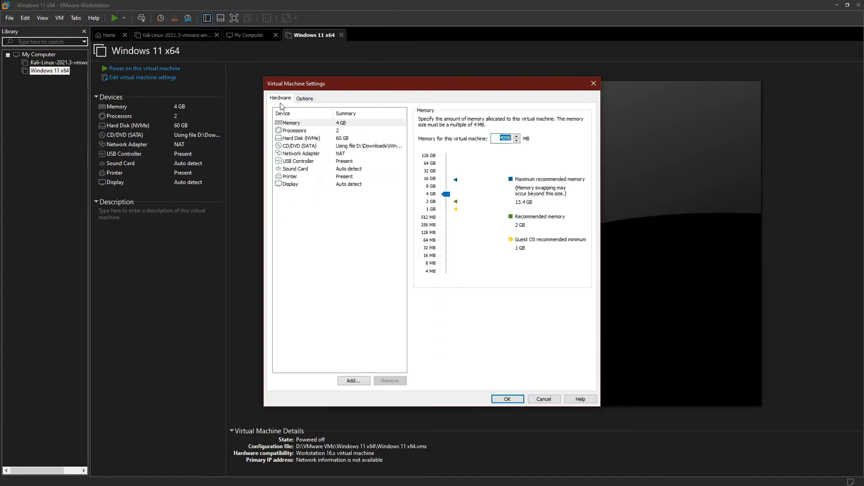
left_click(354, 380)
left_click(393, 281)
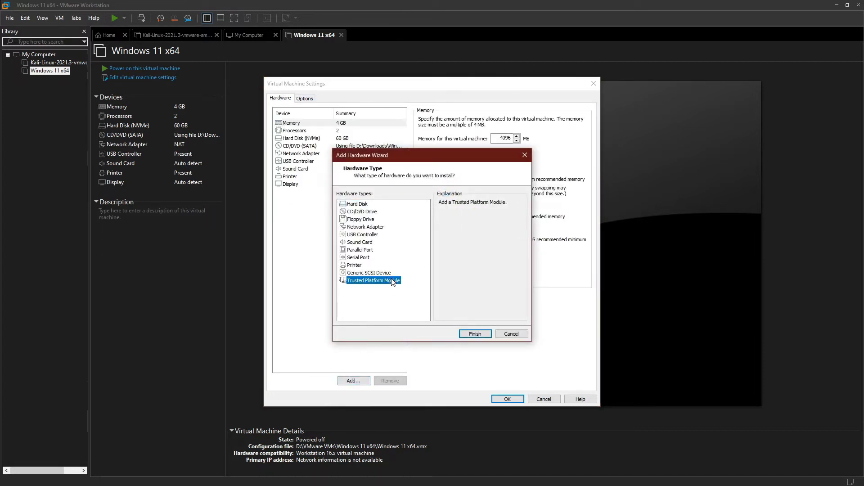
left_click(474, 335)
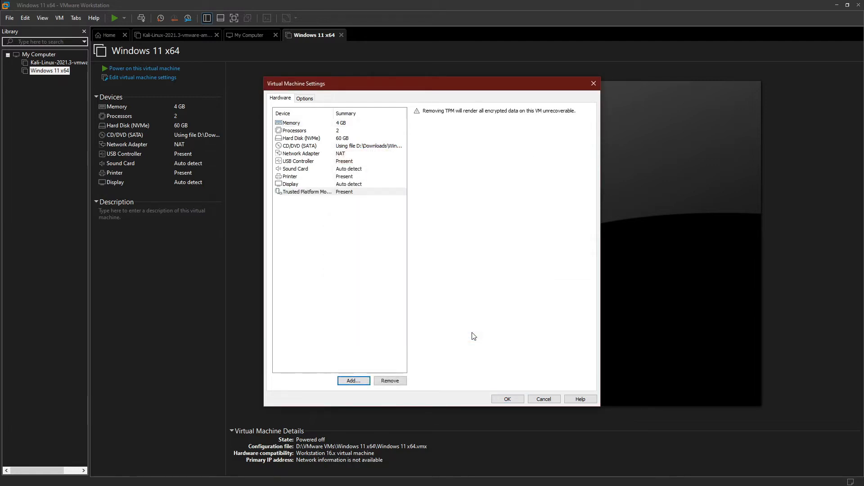
left_click(509, 399)
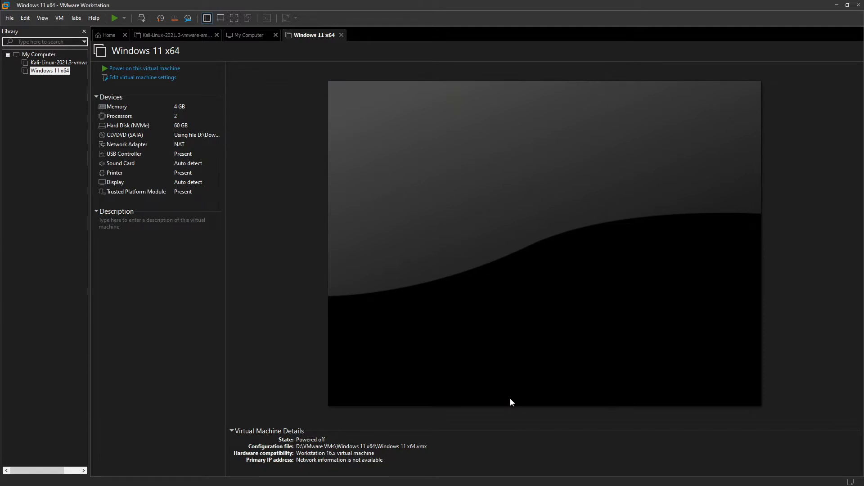
Step: Power on the Windows 11 x64 virtual machine and start the Windows installation from its disc image
left_click(148, 69)
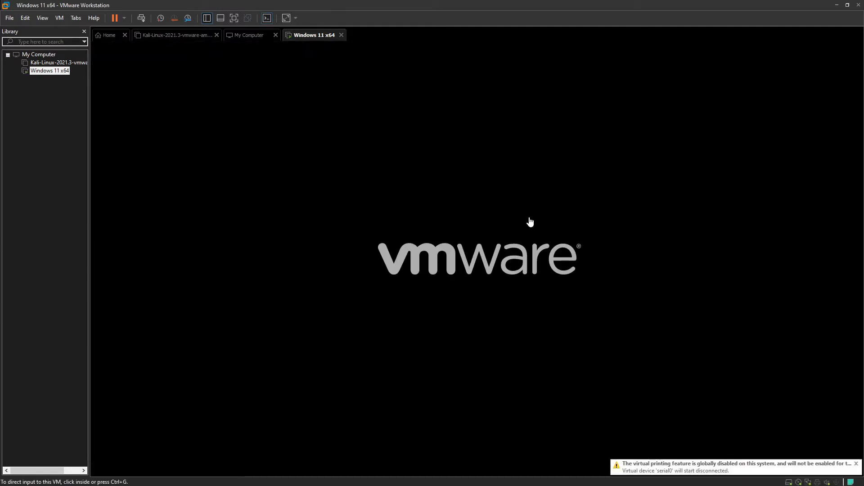
left_click(475, 195)
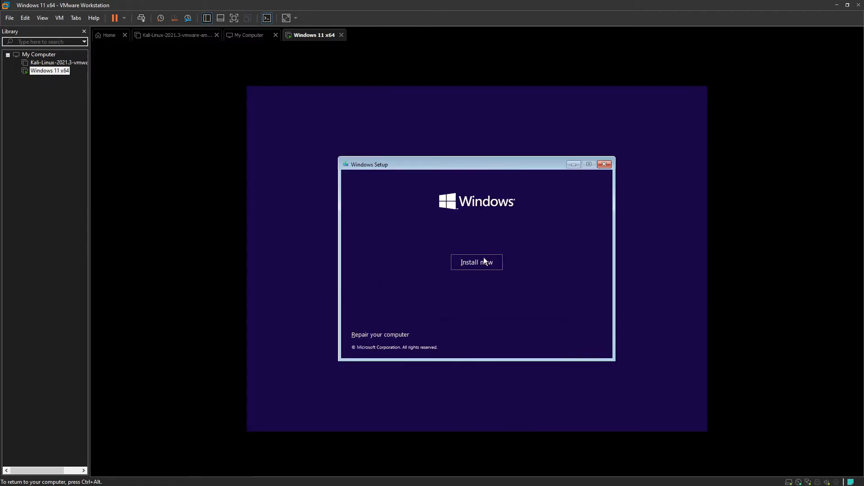
left_click(476, 261)
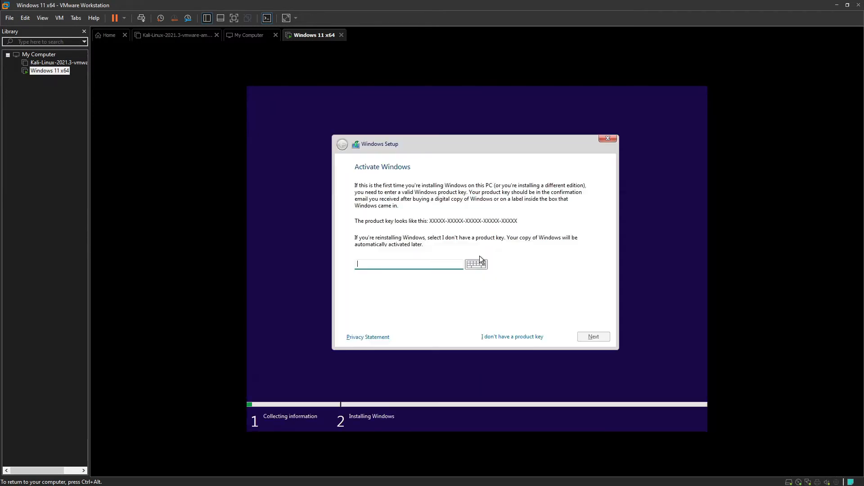
Step: Install Windows 11 Home without a product key, accepting the license terms and choosing a custom installation on Drive 0 Unallocated Space
left_click(521, 335)
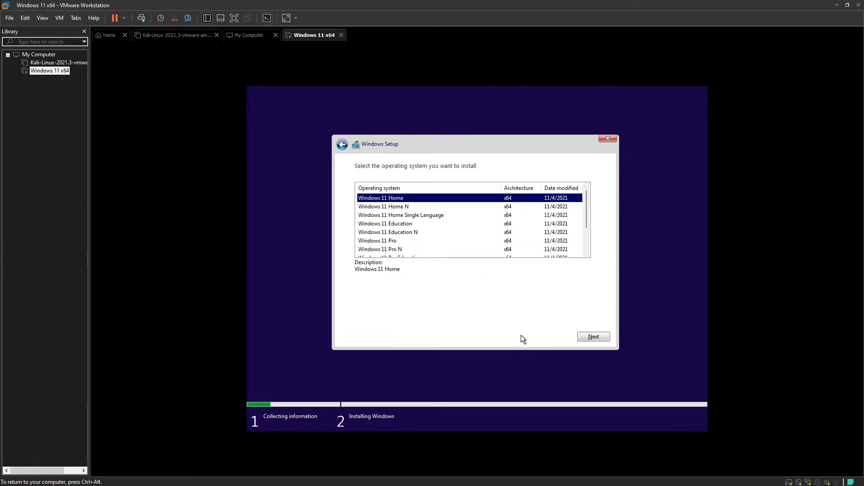
left_click(584, 338)
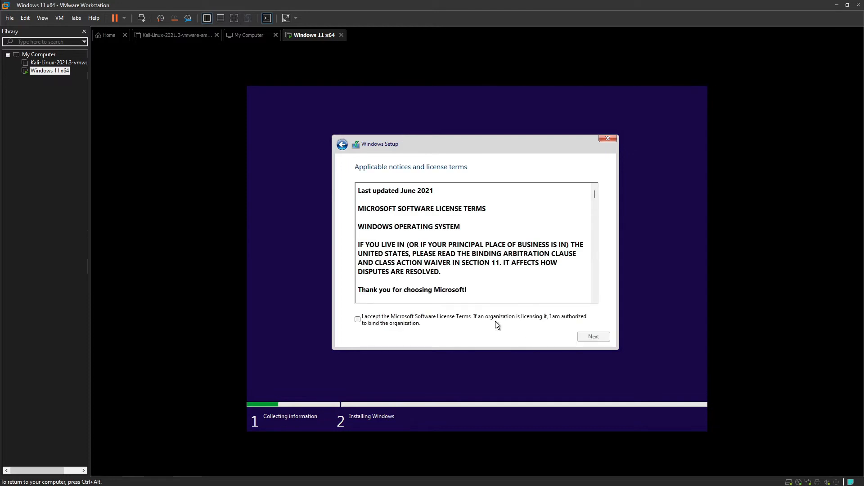
left_click(495, 320)
left_click(584, 334)
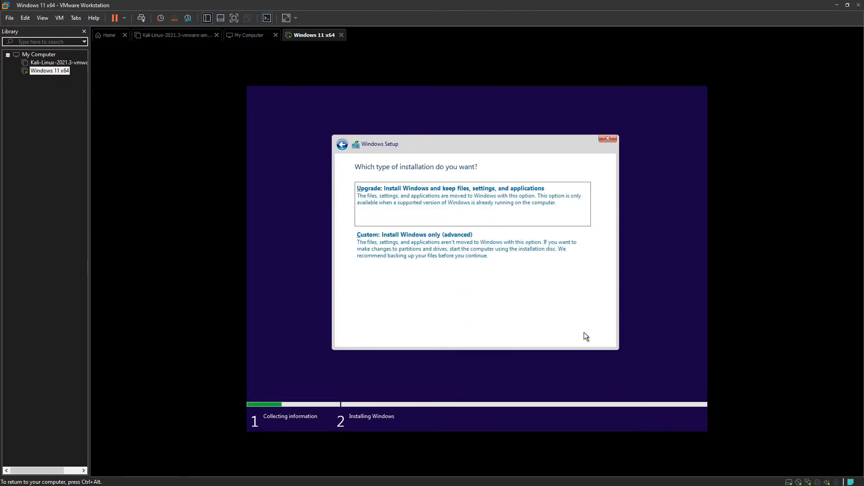
left_click(509, 270)
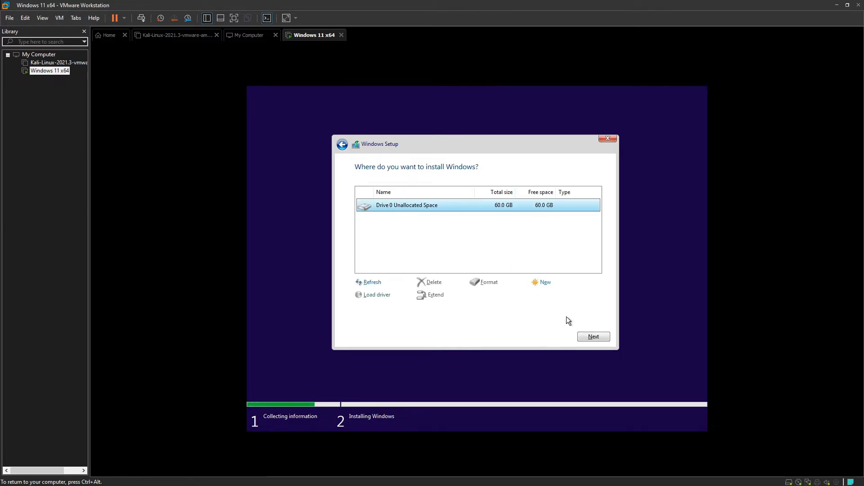
left_click(584, 338)
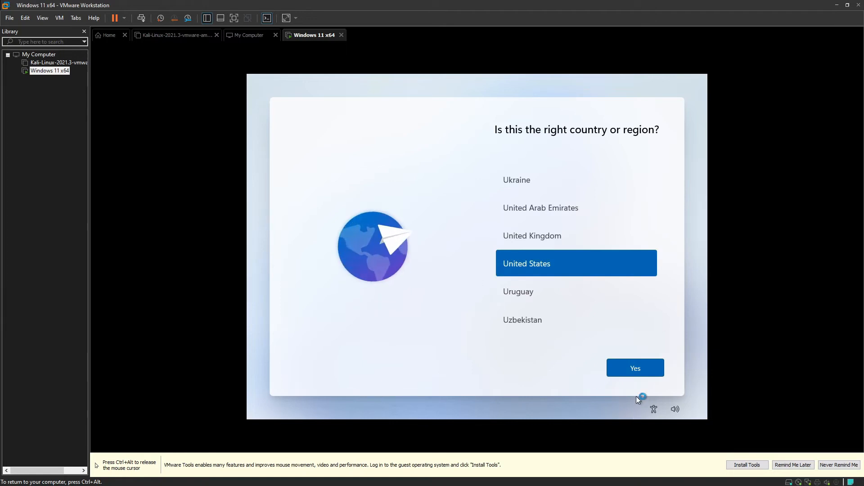
Step: Confirm United States as the country or region and continue through the setup pages to the network connection page
left_click(632, 368)
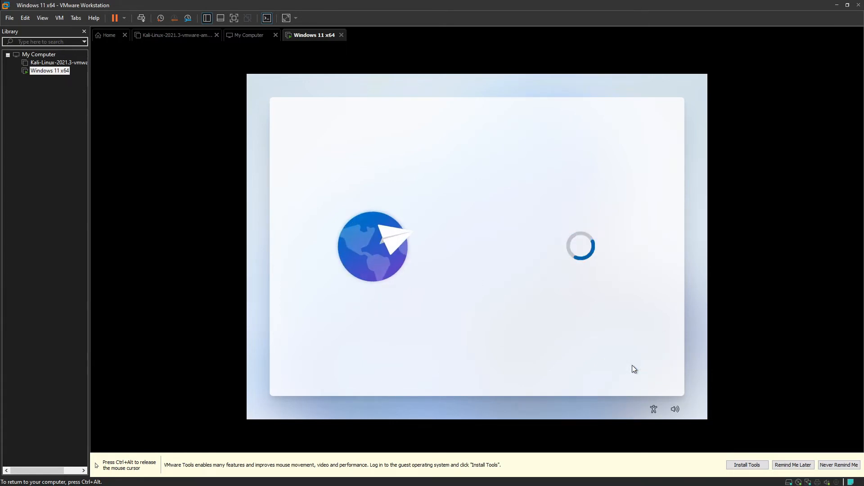
left_click(657, 375)
left_click(660, 374)
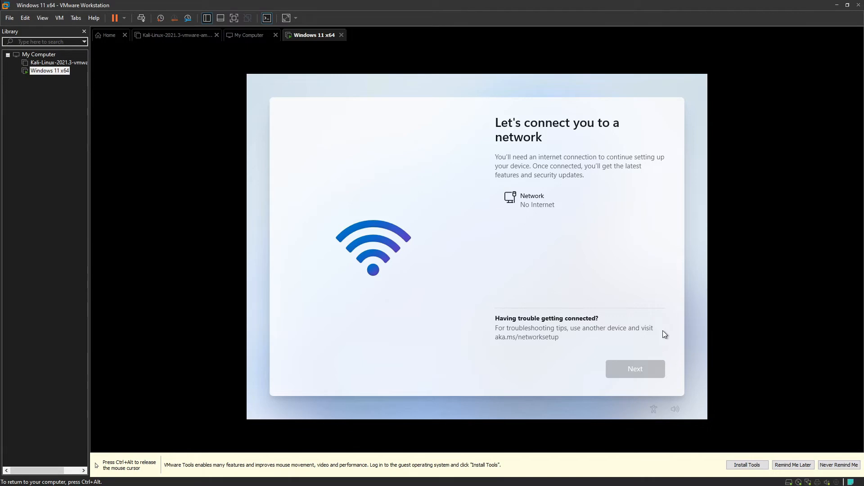
Step: Open a command prompt over the setup page, launch Task Manager with taskmgr and show its full details
key("shift+F10")
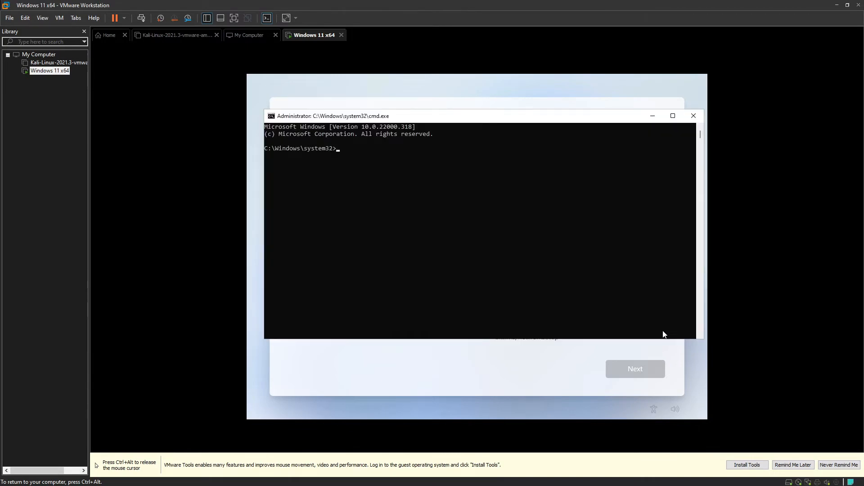
type("taskmgr")
key("Return")
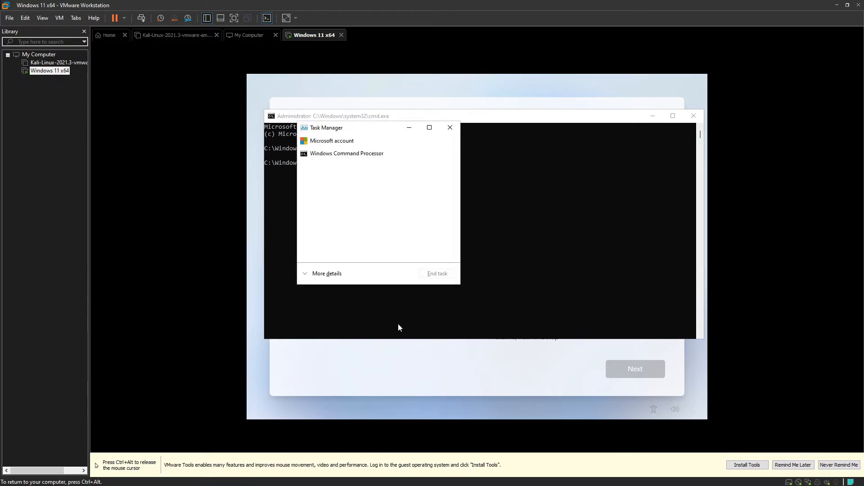
left_click(309, 275)
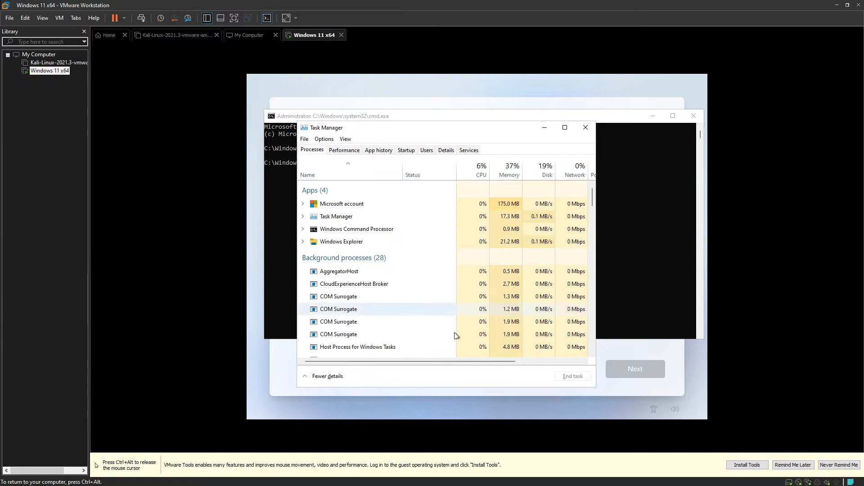
Step: End the Network Connection Flow process and close both Task Manager and the command prompt
key("ctrl+alt")
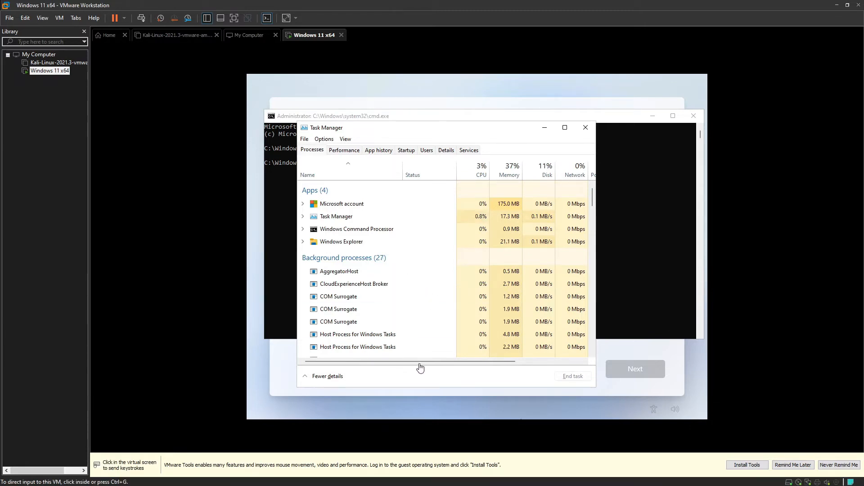
left_click(391, 281)
scroll(391, 282, "down", 5)
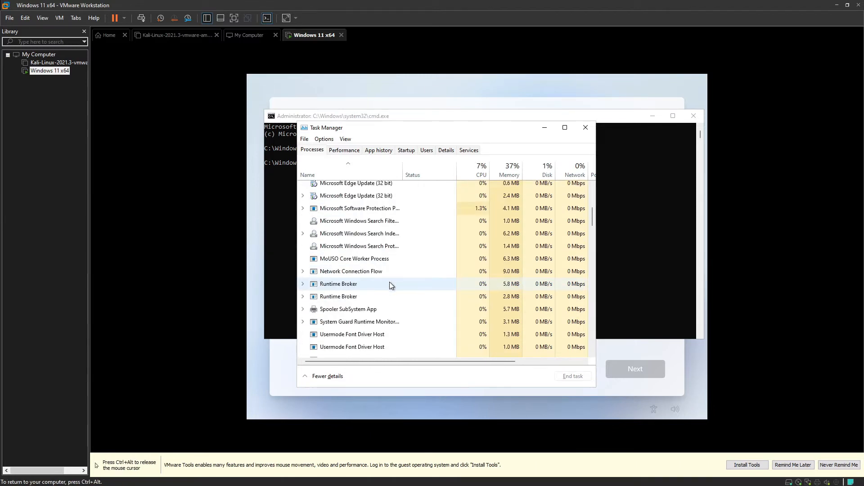
right_click(333, 273)
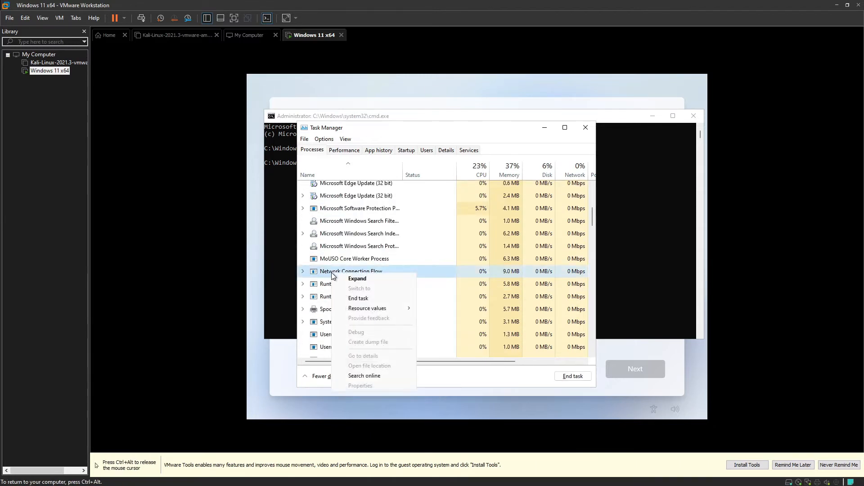
left_click(358, 298)
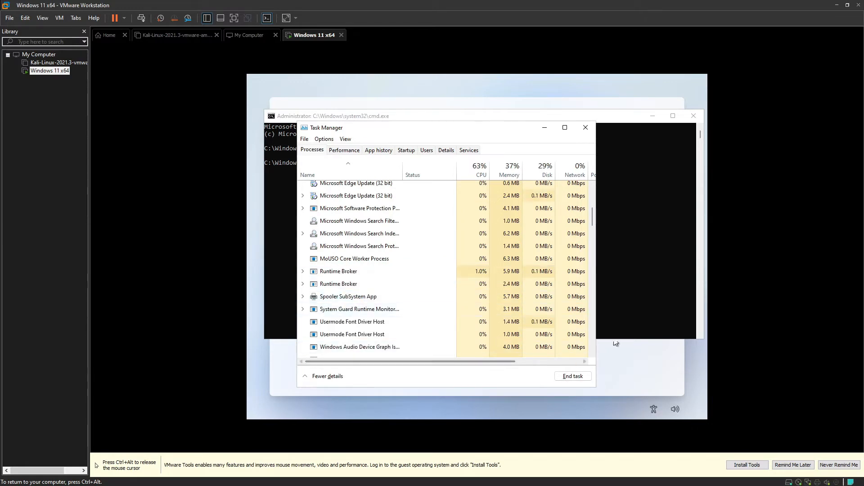
left_click(585, 128)
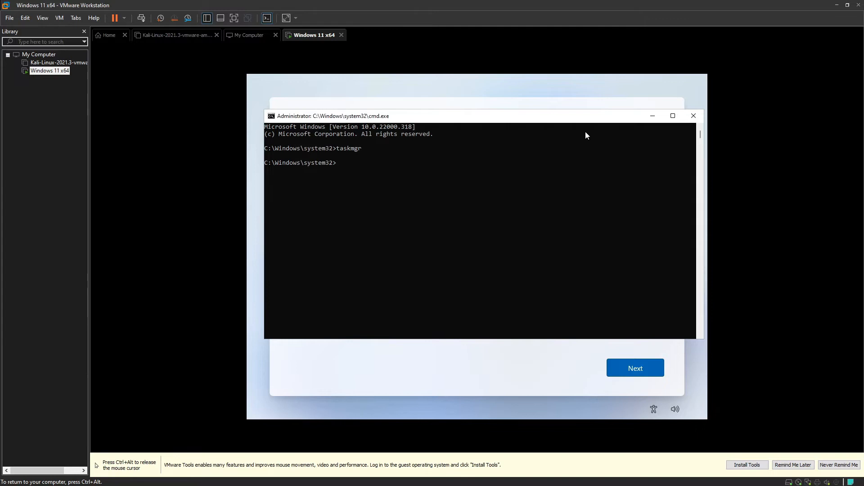
left_click(693, 117)
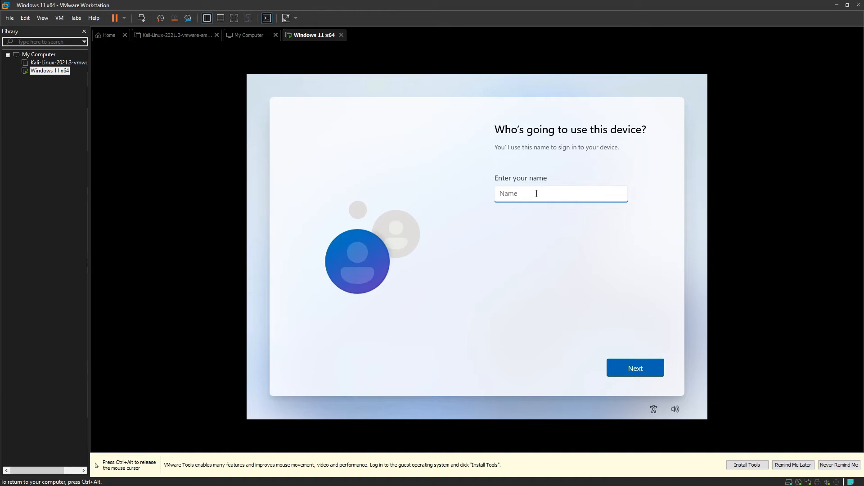
Step: Enter the user's name for the local device account and continue to the password page
type("ZeroCool")
key("Return")
Step: Create the local account's password and enter it again to confirm it
type("••")
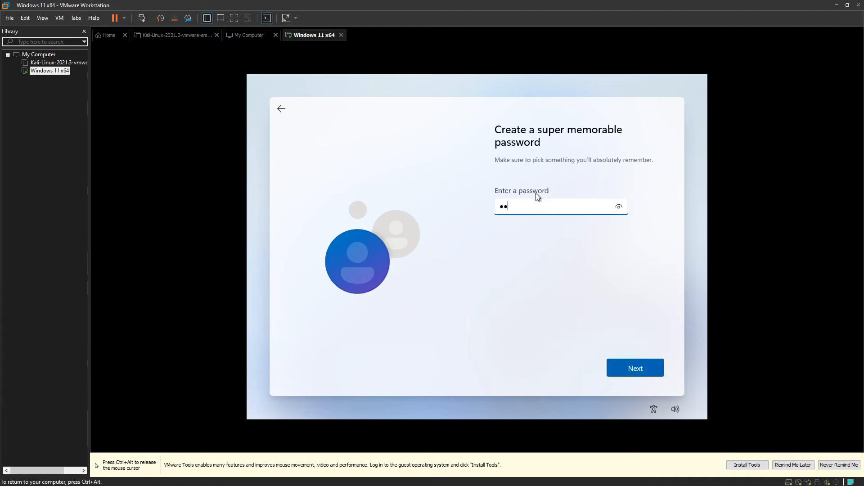
type("••••••")
key("Return")
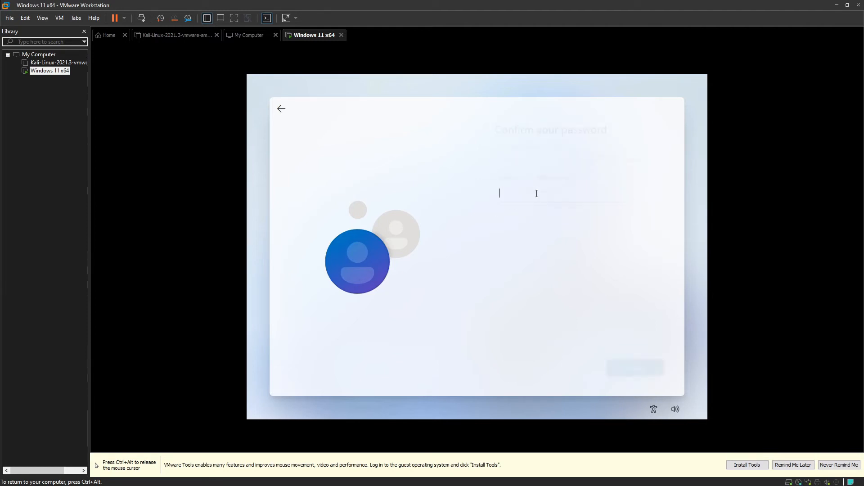
type("••••")
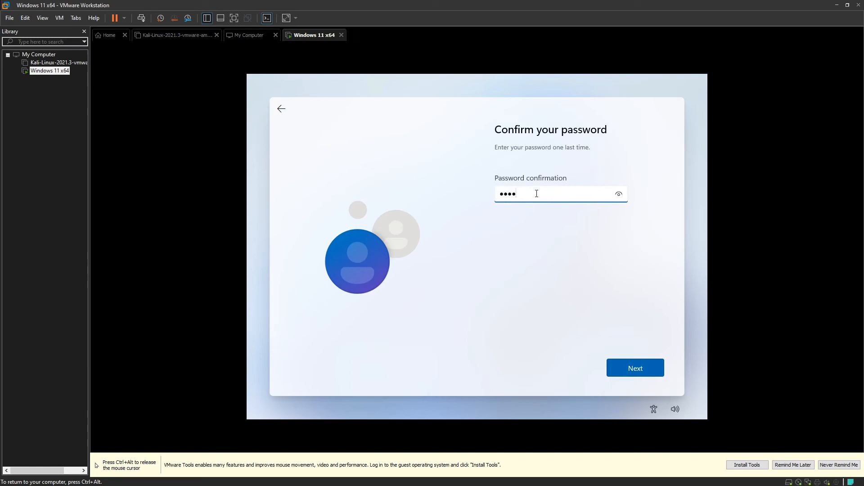
type("••••")
key("Return")
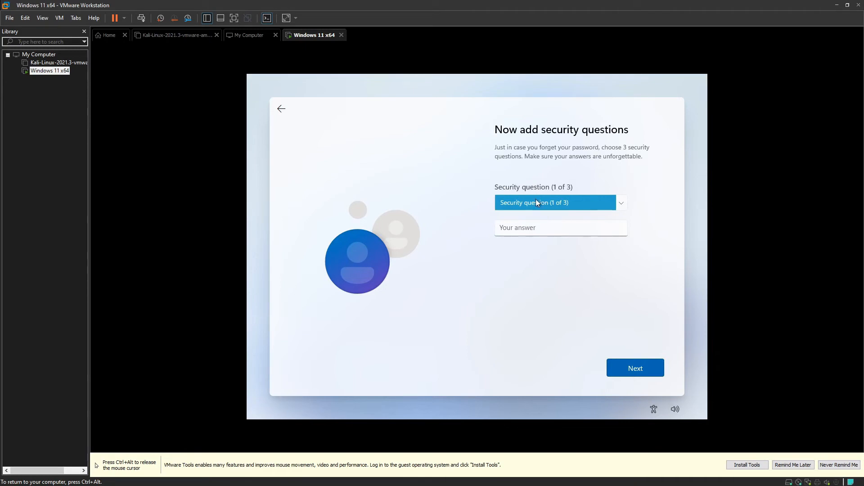
Step: Choose the birth-city question as the first security question, enter its answer and continue
left_click(537, 203)
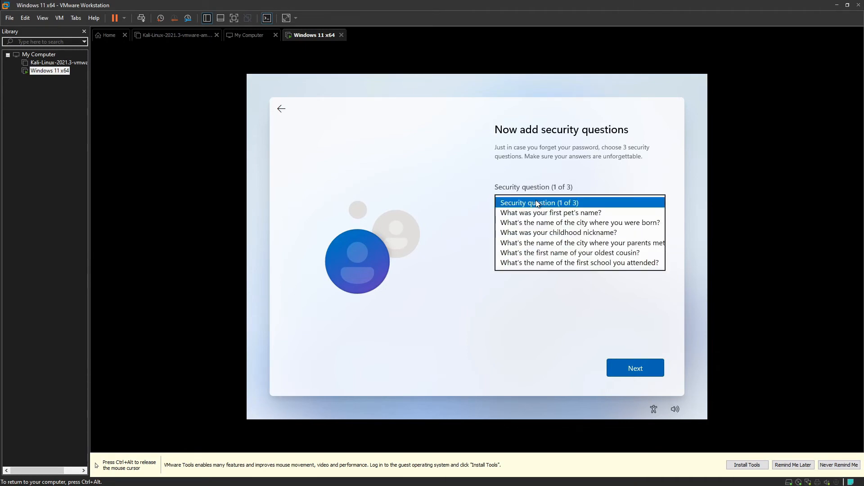
left_click(541, 222)
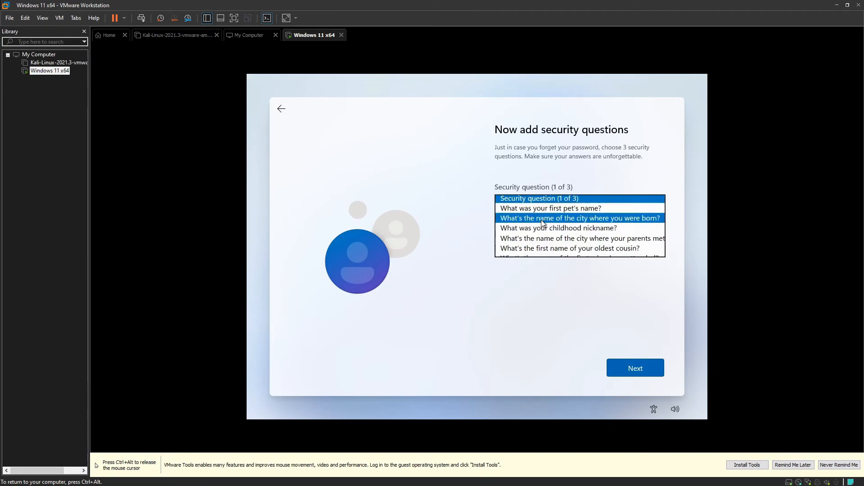
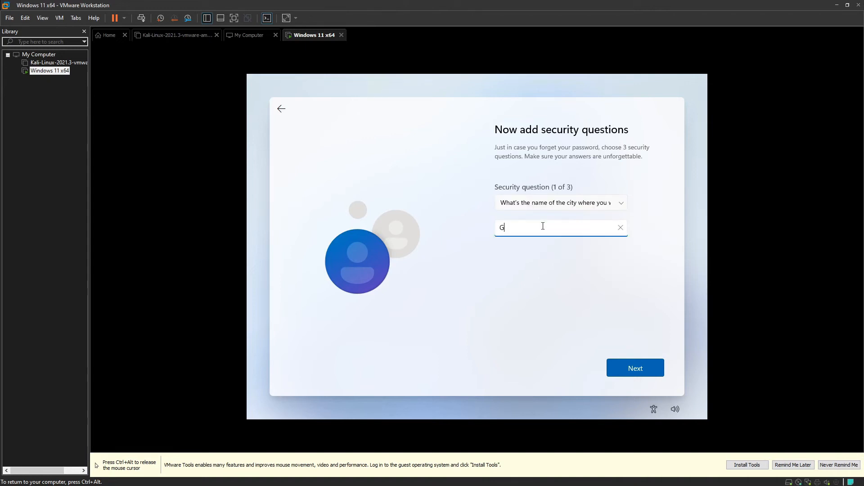
key("Return")
Step: Choose the question about the city where the parents met as the second security question, enter its answer and continue
left_click(575, 203)
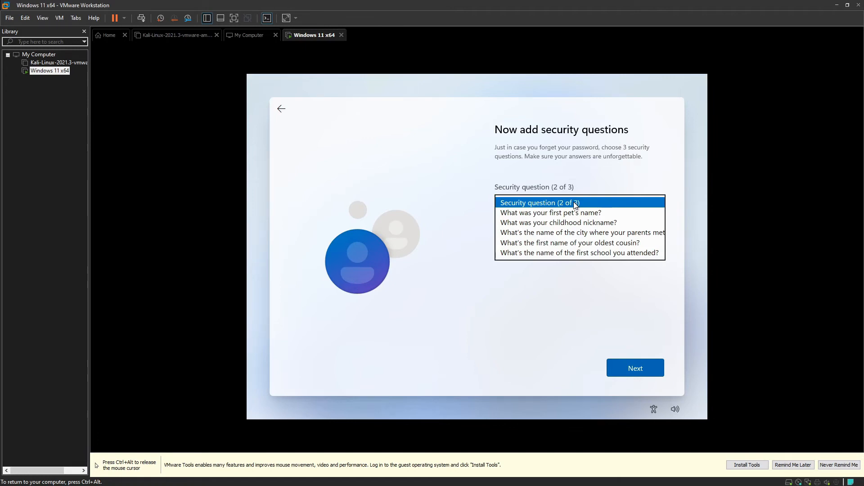
left_click(575, 233)
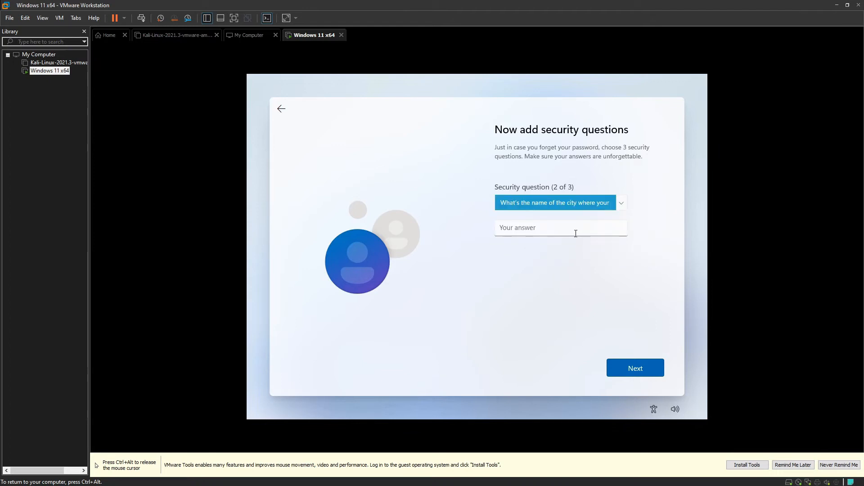
left_click(574, 229)
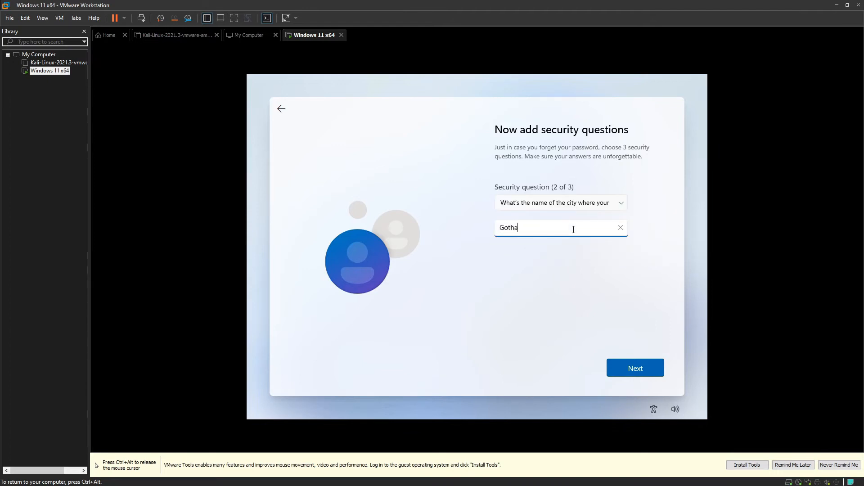
key("Return")
Step: Choose the childhood nickname question as the third security question, enter its answer and continue to the privacy settings
left_click(572, 205)
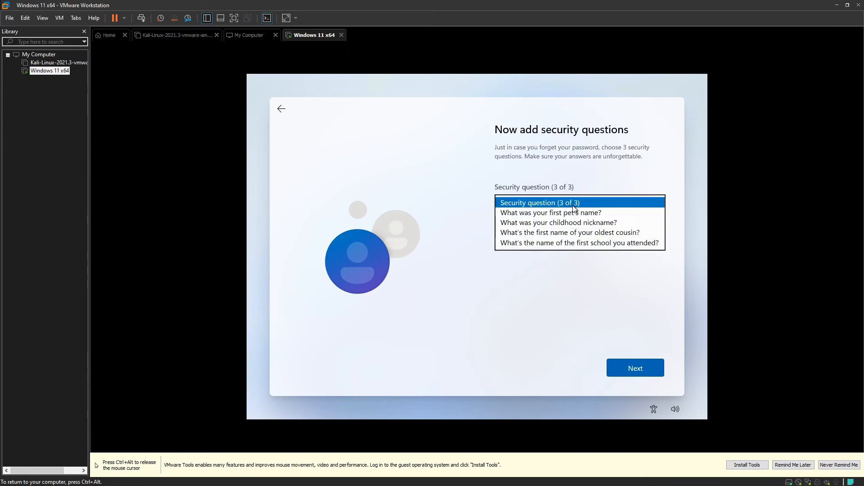
left_click(575, 222)
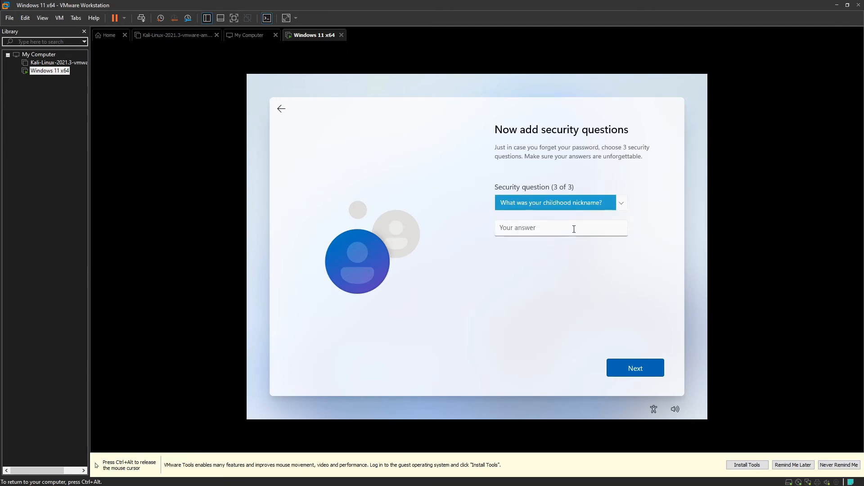
left_click(574, 229)
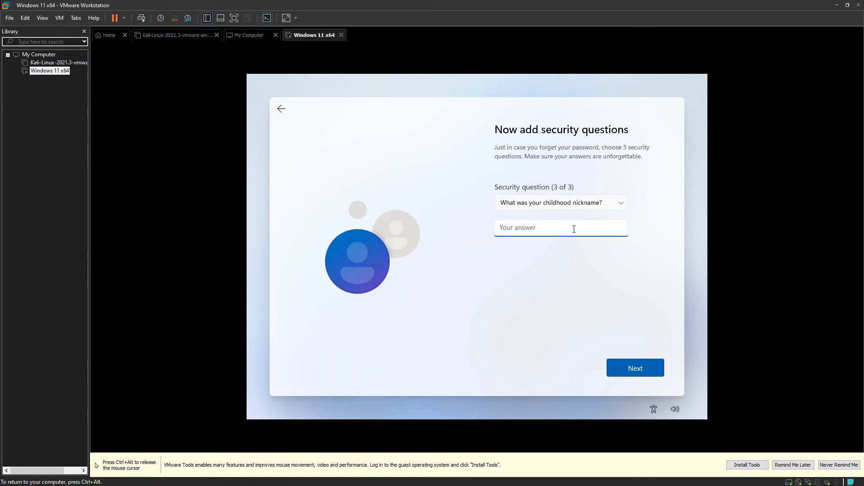
key("Return")
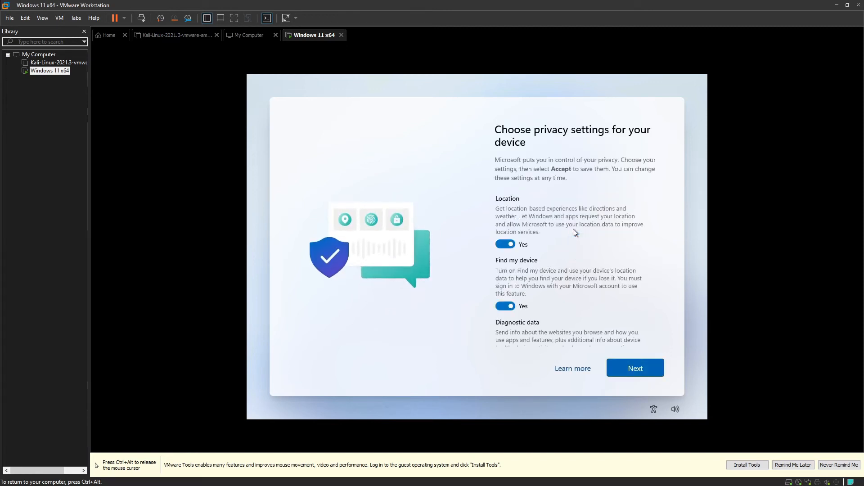
Step: Turn off Location, Find my device and Inking & typing, and limit Diagnostic data to Required only
left_click(505, 245)
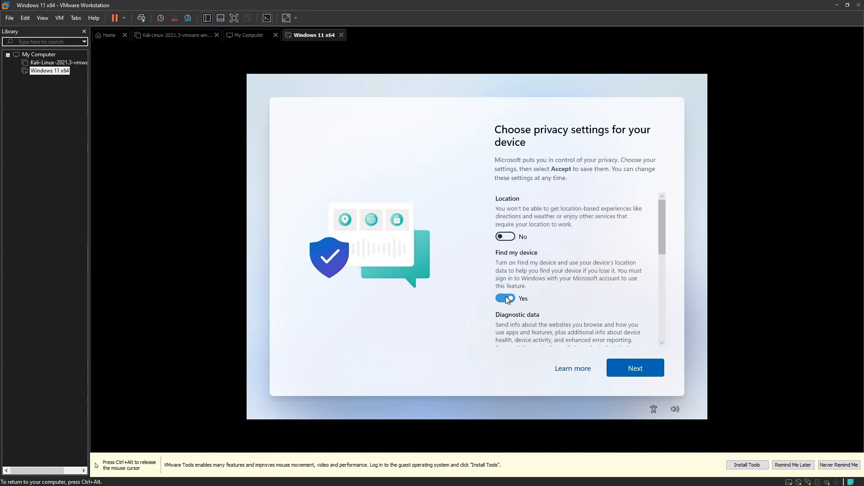
left_click(506, 298)
left_click(505, 307)
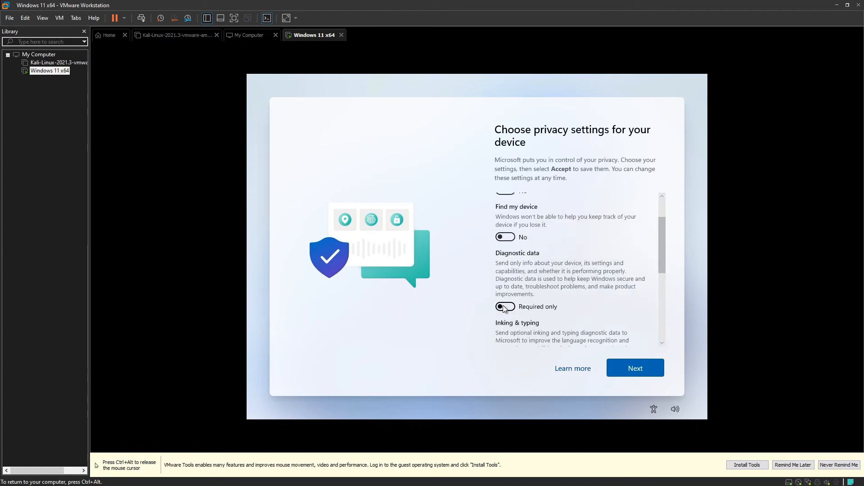
scroll(504, 306, "down", 1)
left_click(505, 315)
Step: Turn off Tailored experiences and Advertising ID, and accept the privacy settings
scroll(505, 315, "down", 2)
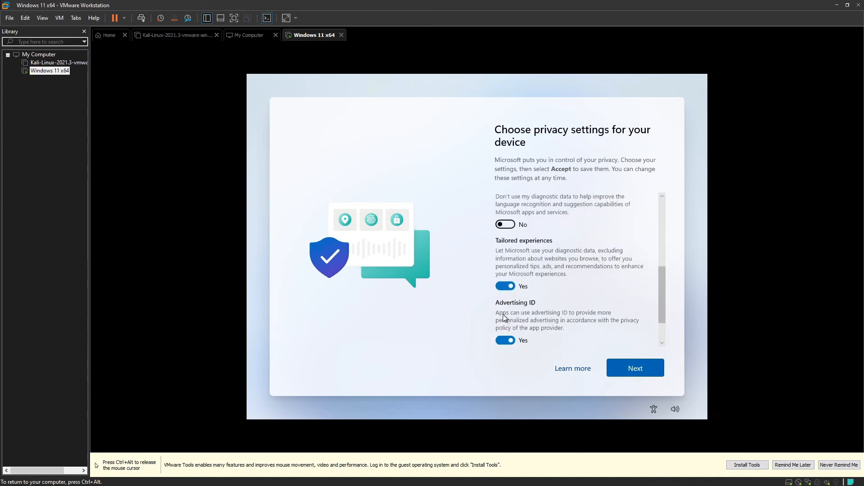
left_click(505, 284)
left_click(505, 317)
scroll(505, 323, "down", 2)
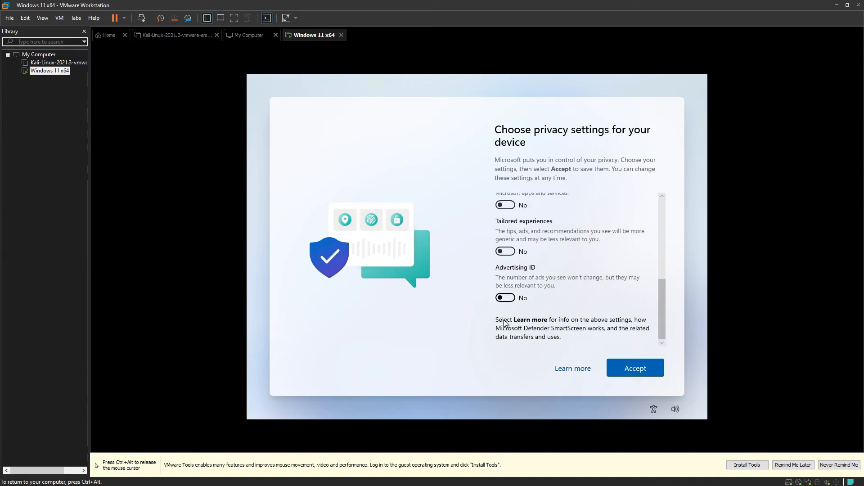
left_click(625, 365)
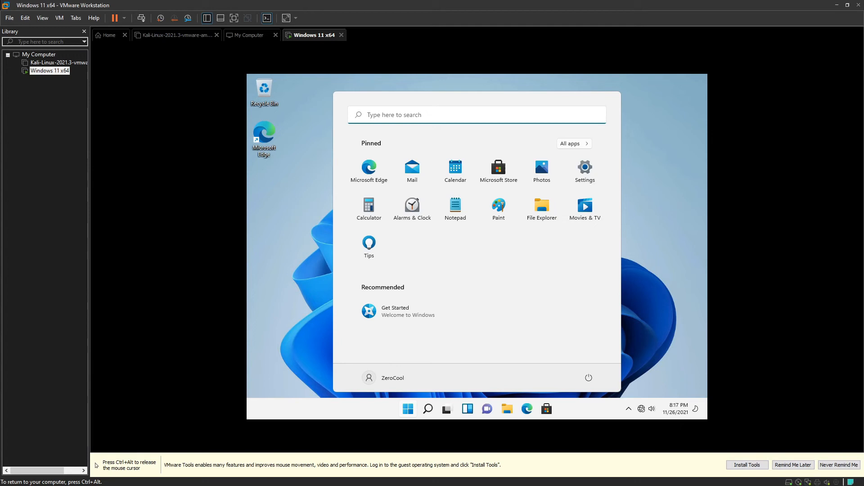
Step: Mount the VMware Tools disc in the virtual machine and run setup64 from DVD Drive (D:)
left_click(687, 178)
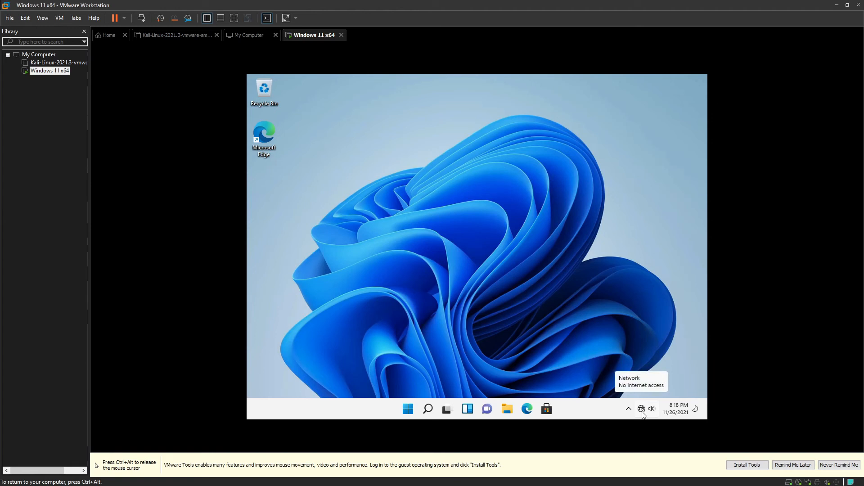
left_click(748, 465)
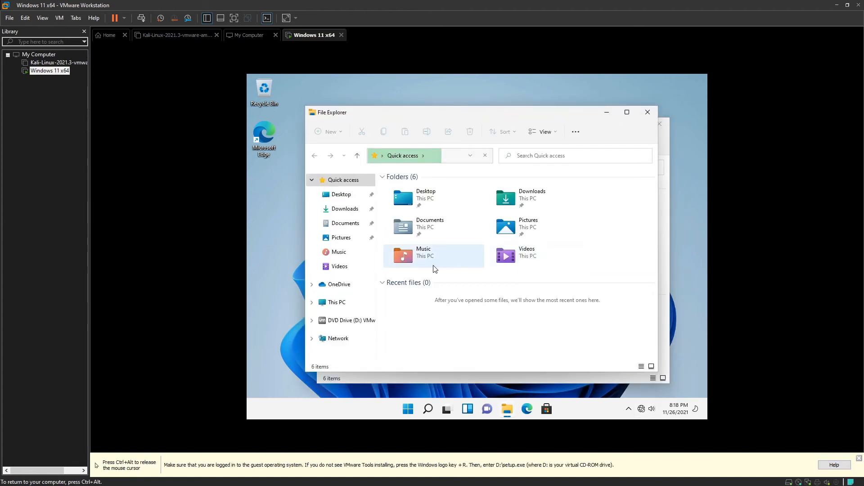
left_click(369, 320)
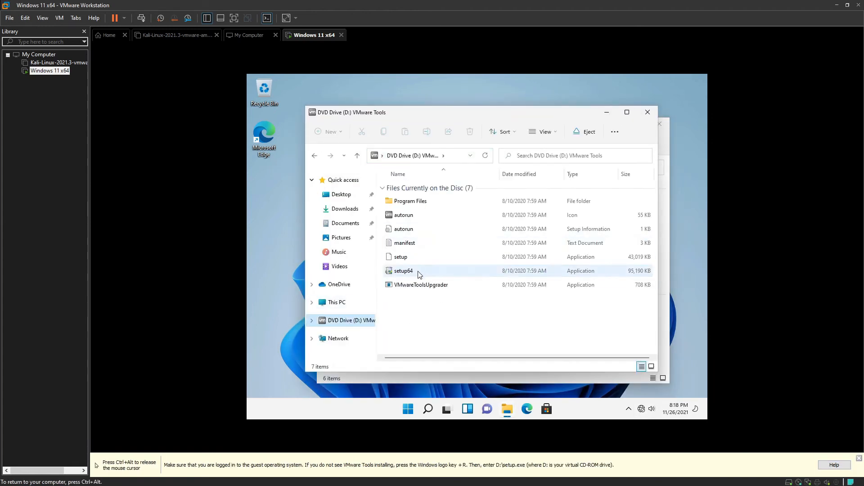
double_click(419, 272)
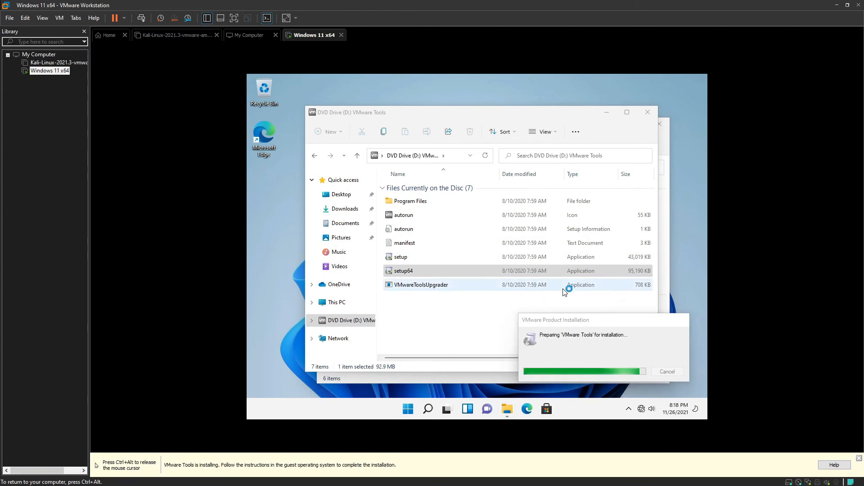
left_click(357, 75)
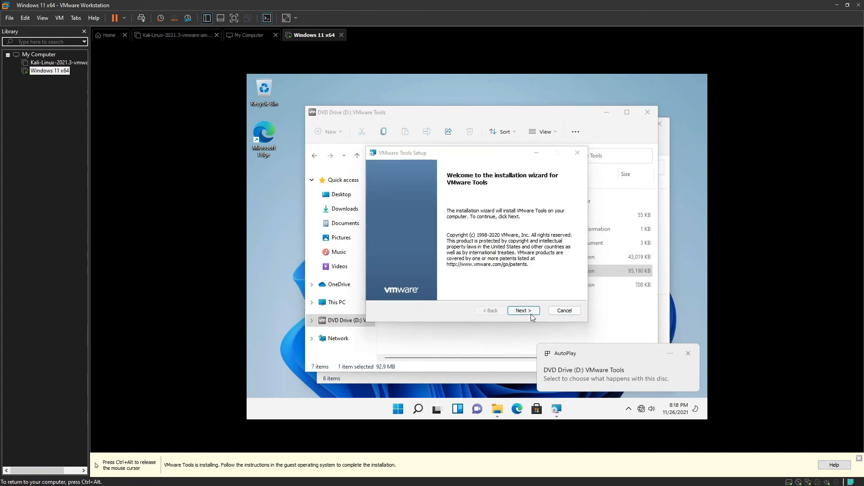
Step: Install VMware Tools with the Complete setup type, finish the wizard and decline the immediate restart
left_click(524, 310)
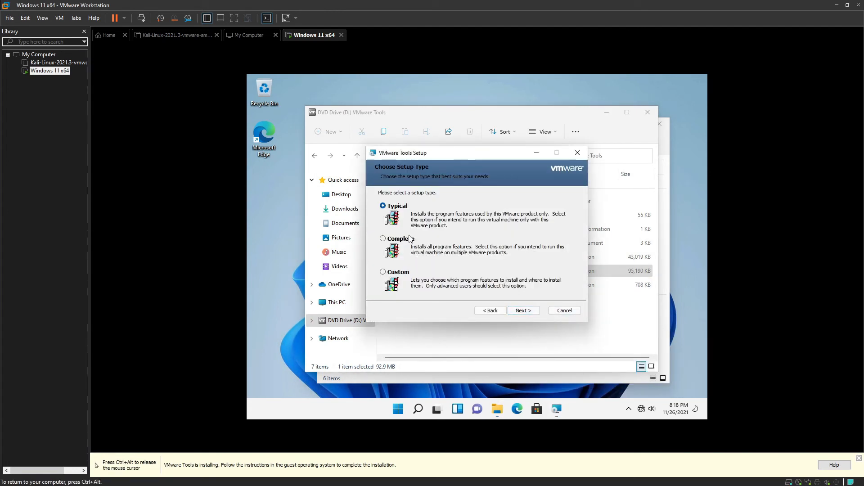
left_click(409, 239)
left_click(522, 310)
left_click(522, 311)
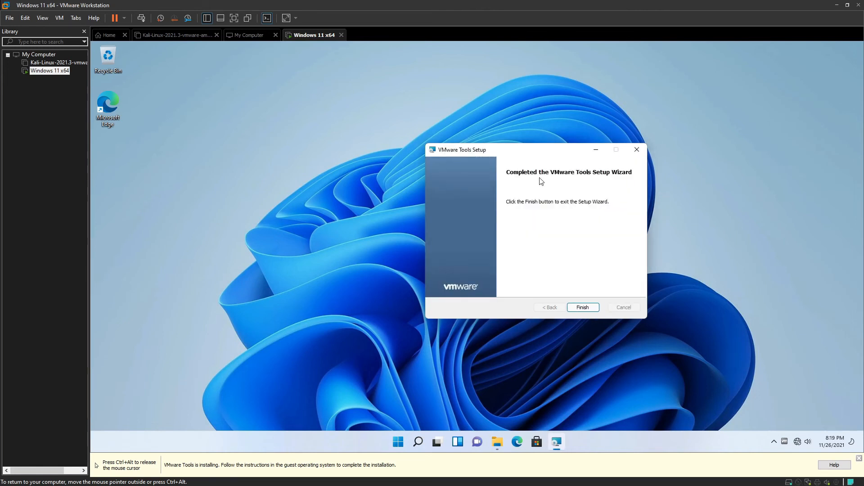
left_click(586, 307)
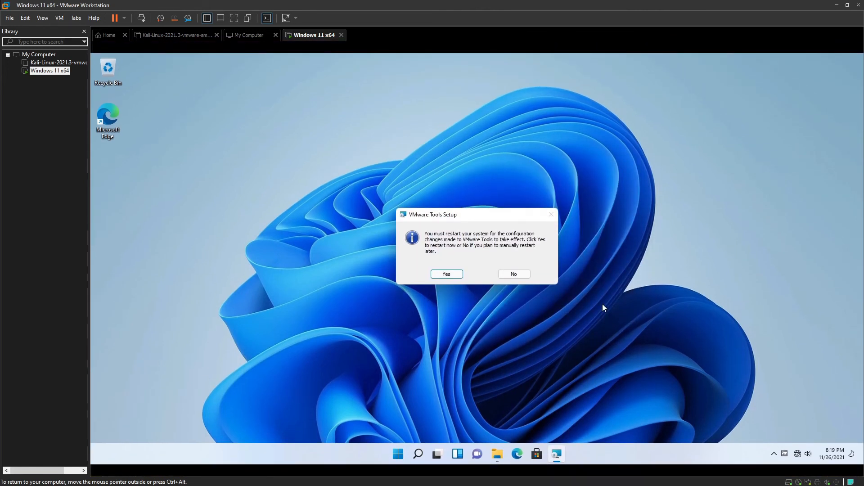
left_click(524, 275)
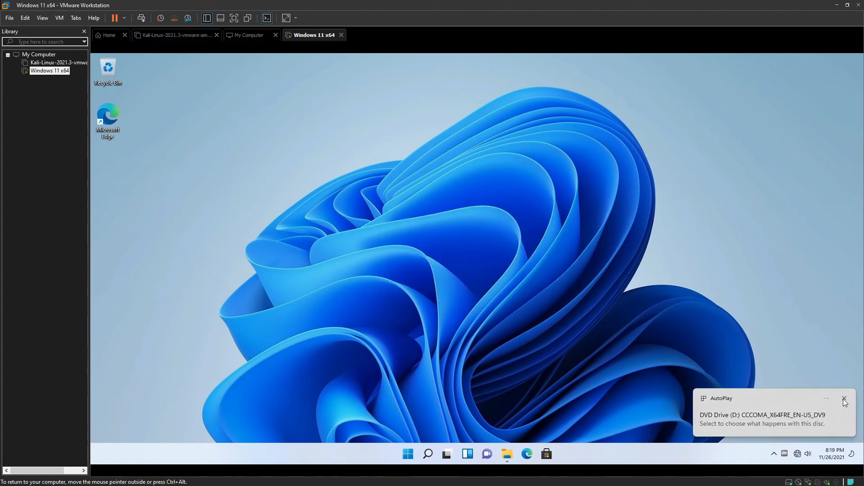